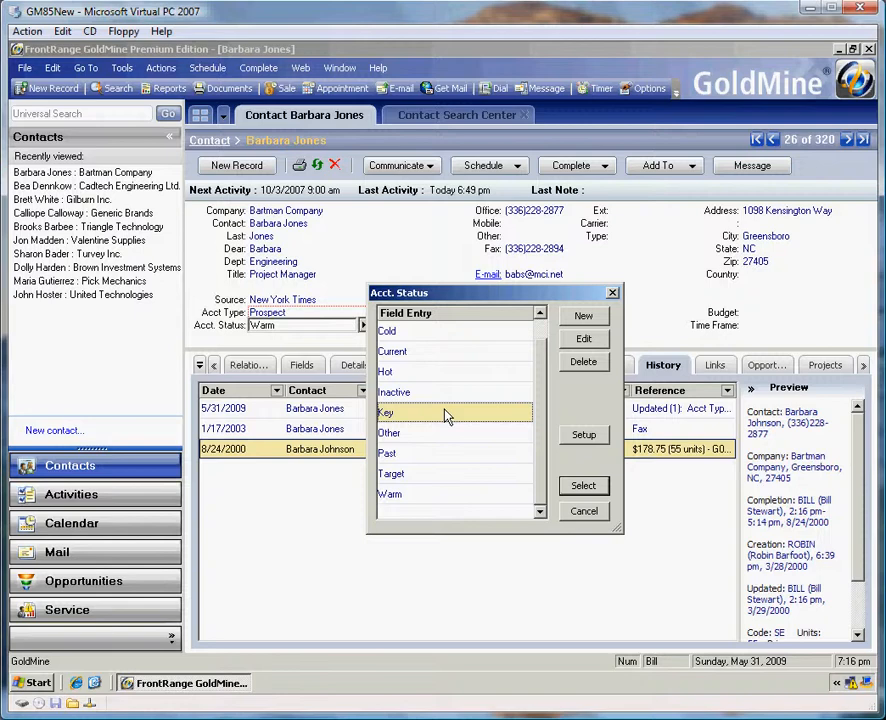
Step: Look through the available Acct. Status lookup entries, such as Cold, Hot, Warm, Current and Past, and close the list without choosing one
left_click(410, 336)
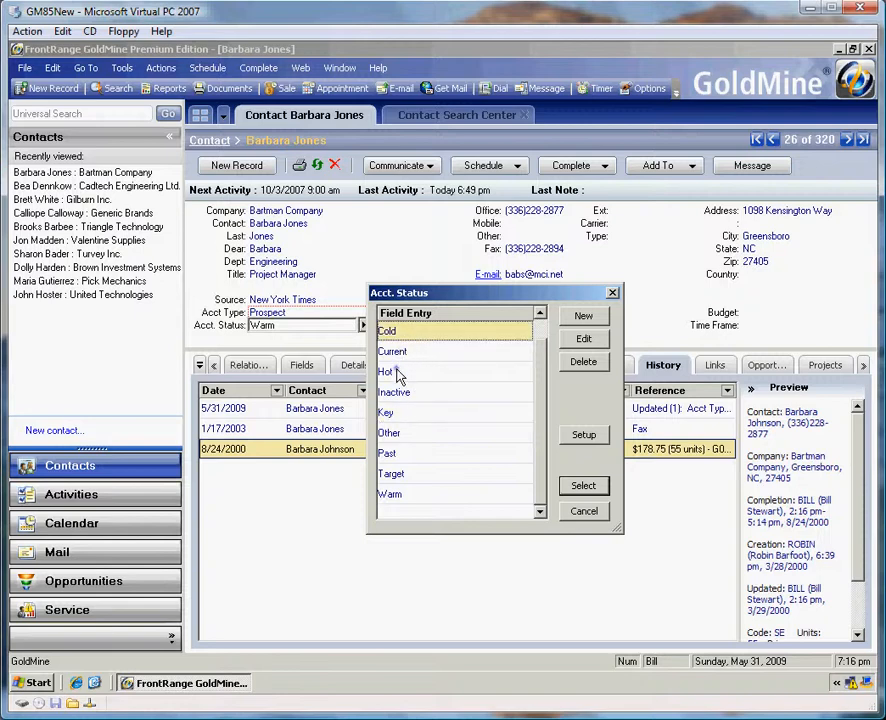
left_click(398, 373)
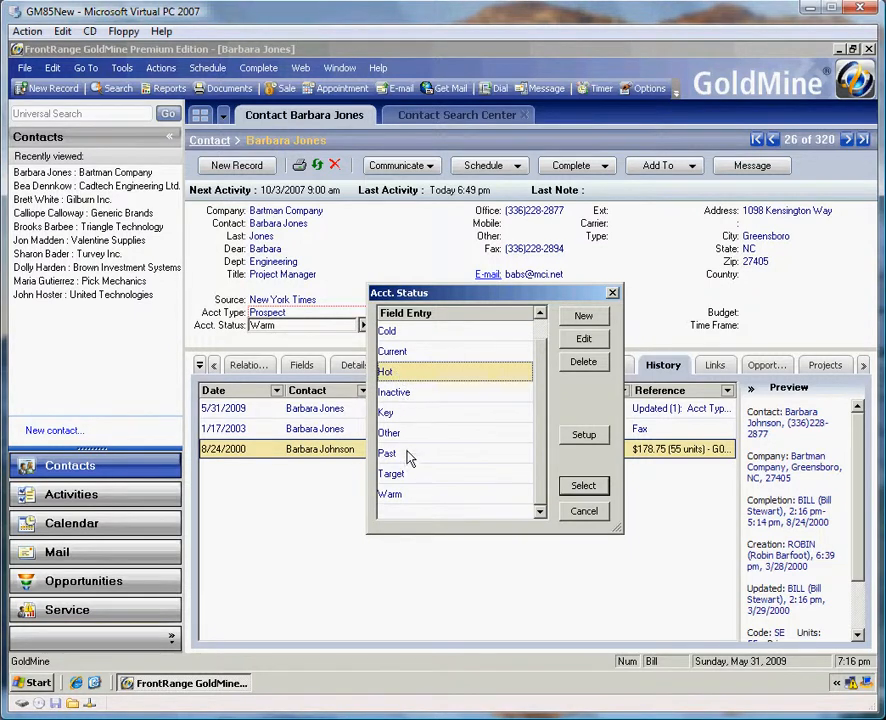
left_click(408, 494)
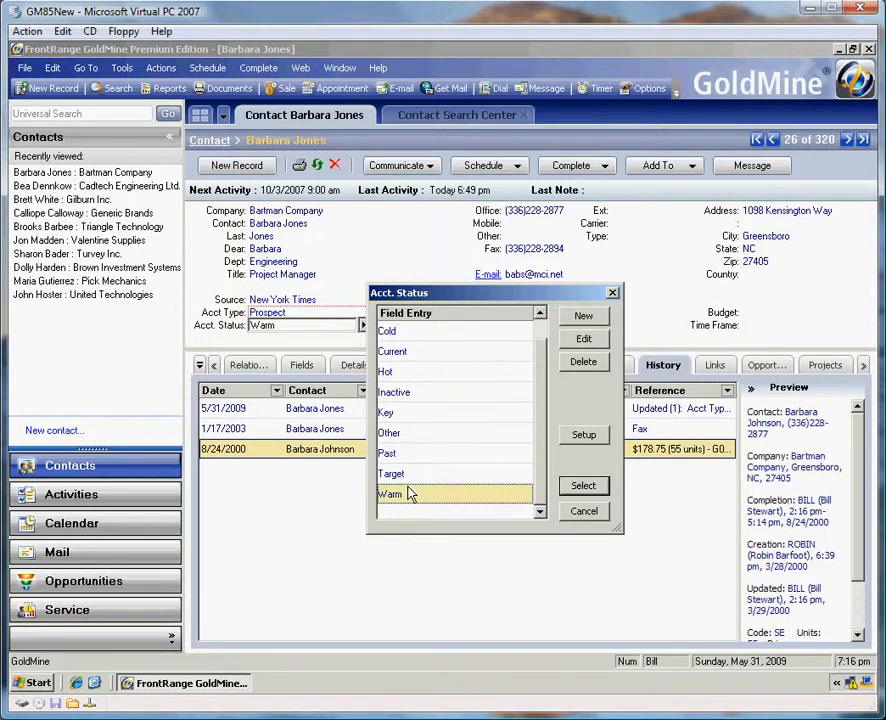
left_click(401, 356)
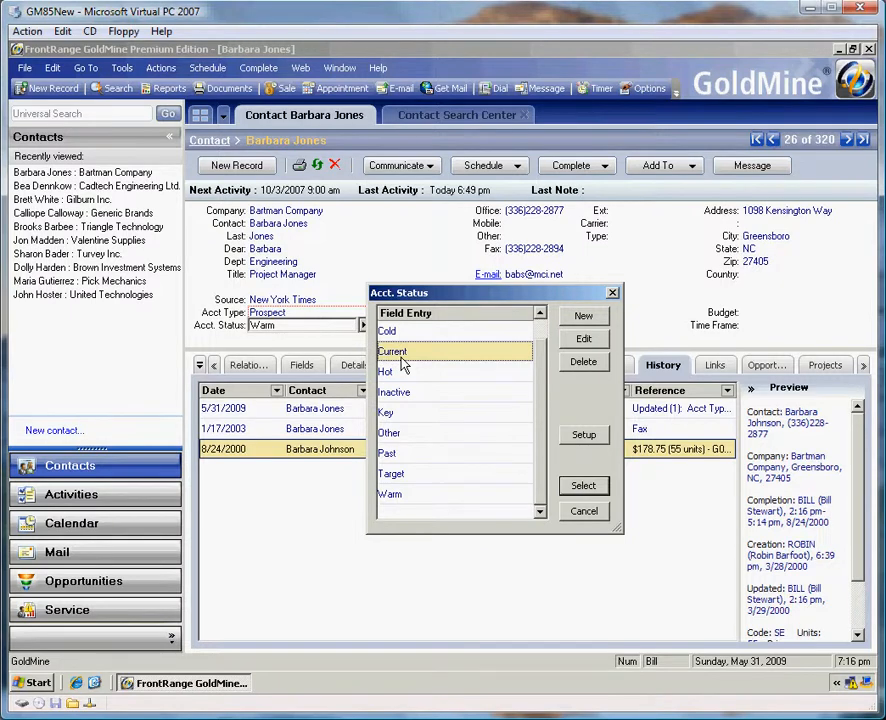
left_click(401, 456)
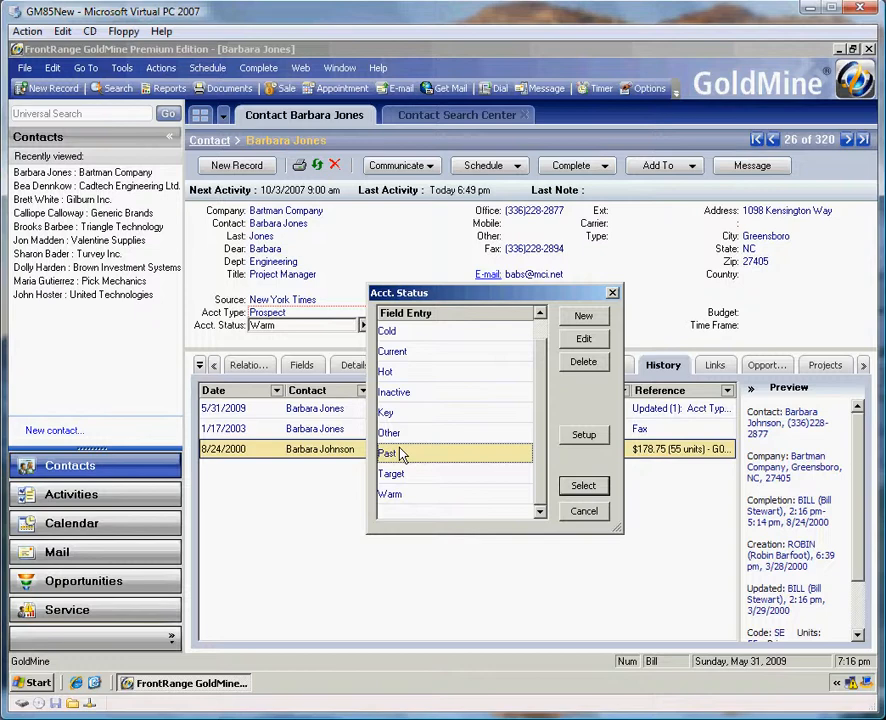
left_click(585, 516)
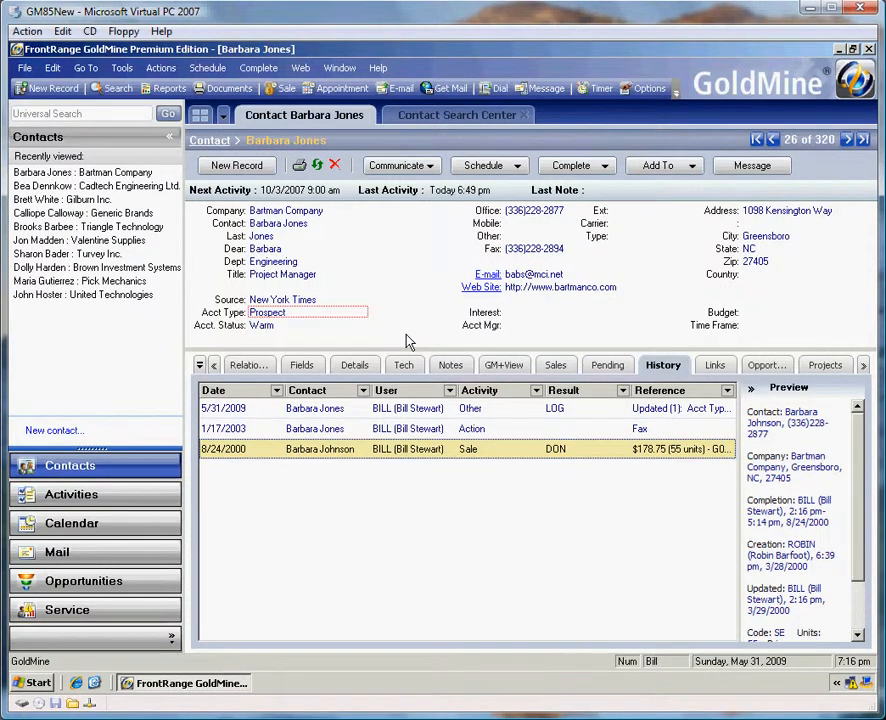
Step: Check the database name of the Acct Type field in its field properties and close them without changes
right_click(233, 312)
left_click(259, 402)
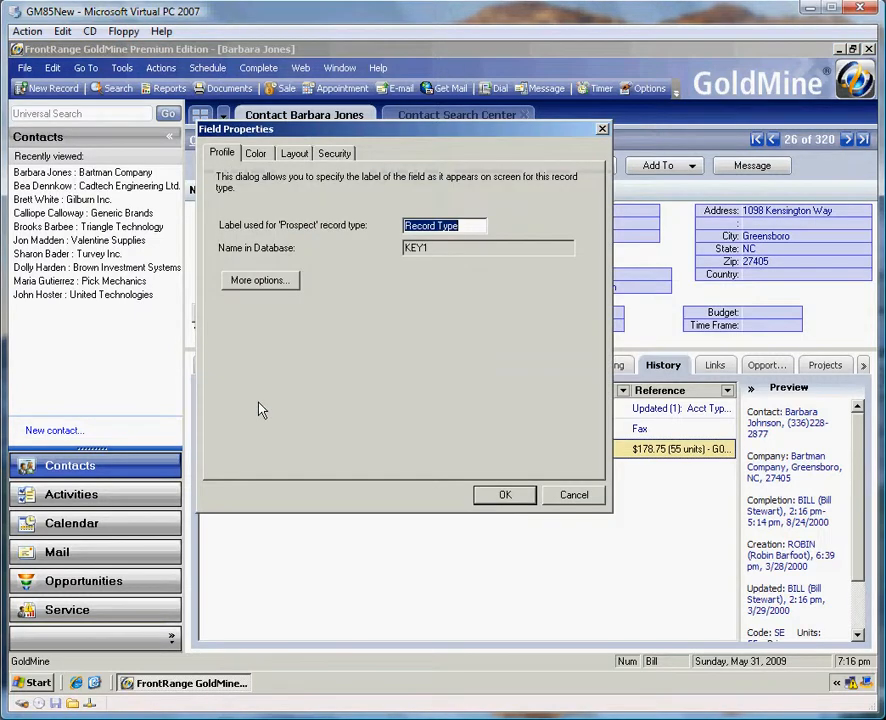
double_click(425, 250)
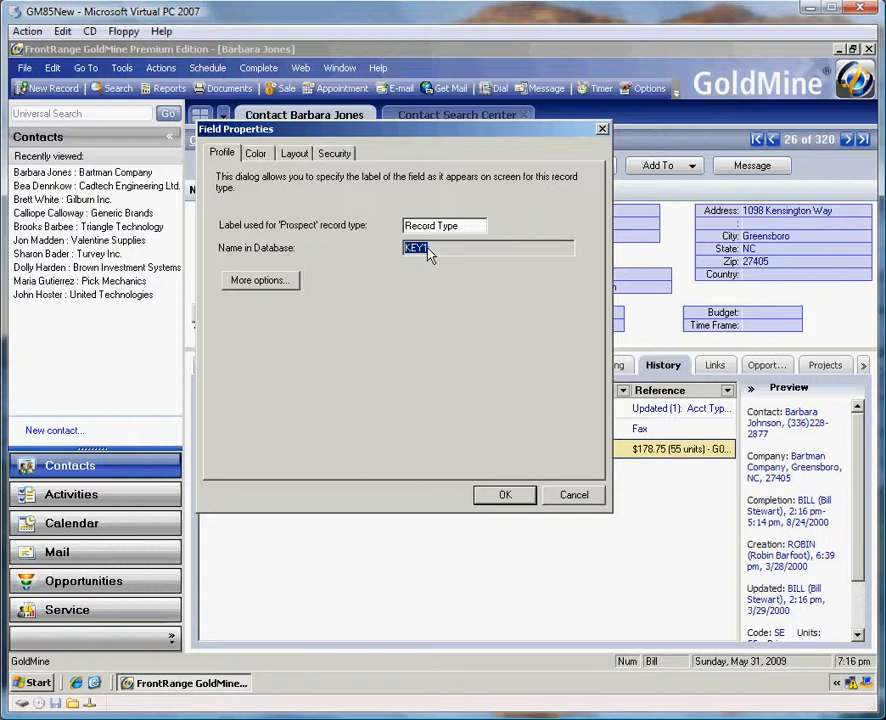
left_click(560, 496)
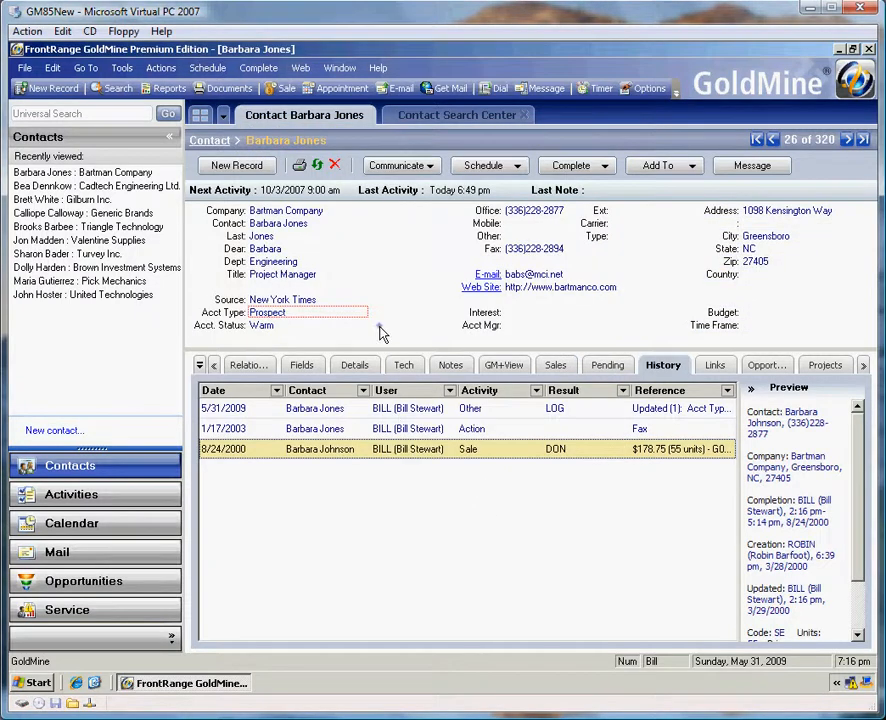
Step: Set up the Acct. Status lookup list to depend on another field, using KEY1 as the controlling field
left_click(272, 330)
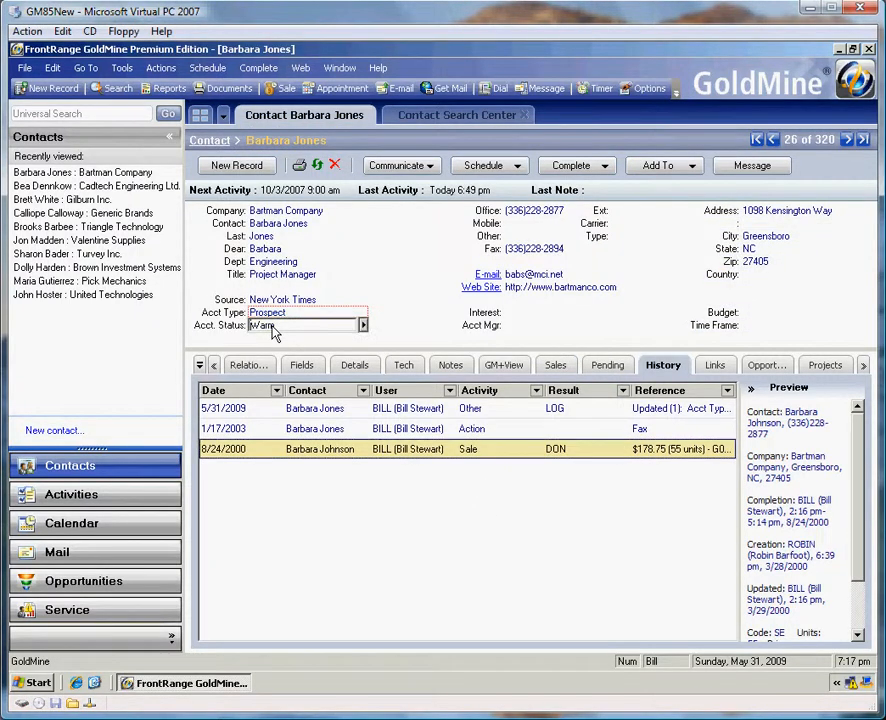
left_click(364, 329)
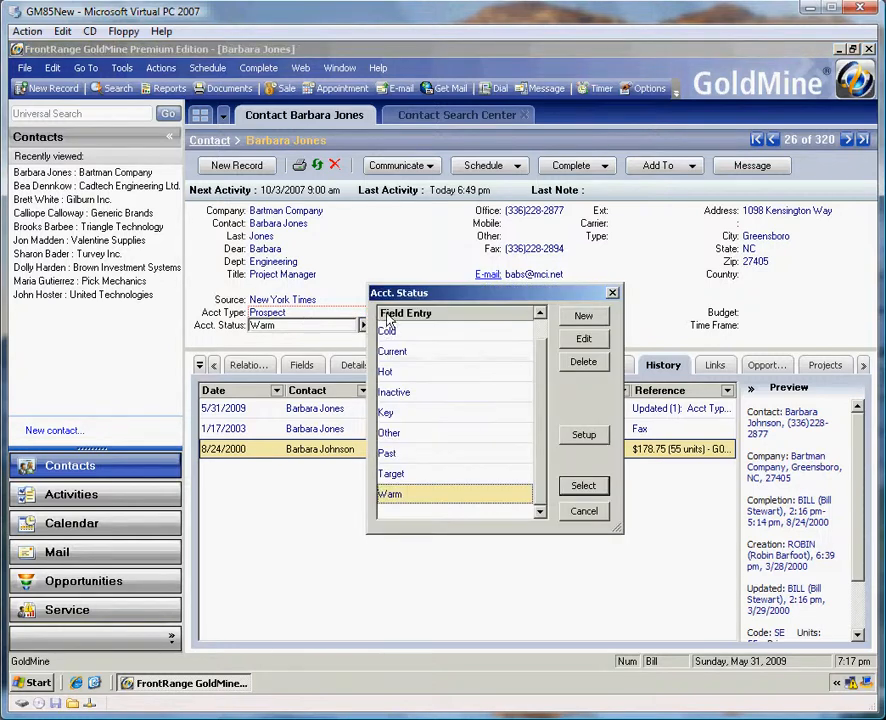
left_click_drag(424, 350, 398, 295)
left_click(576, 362)
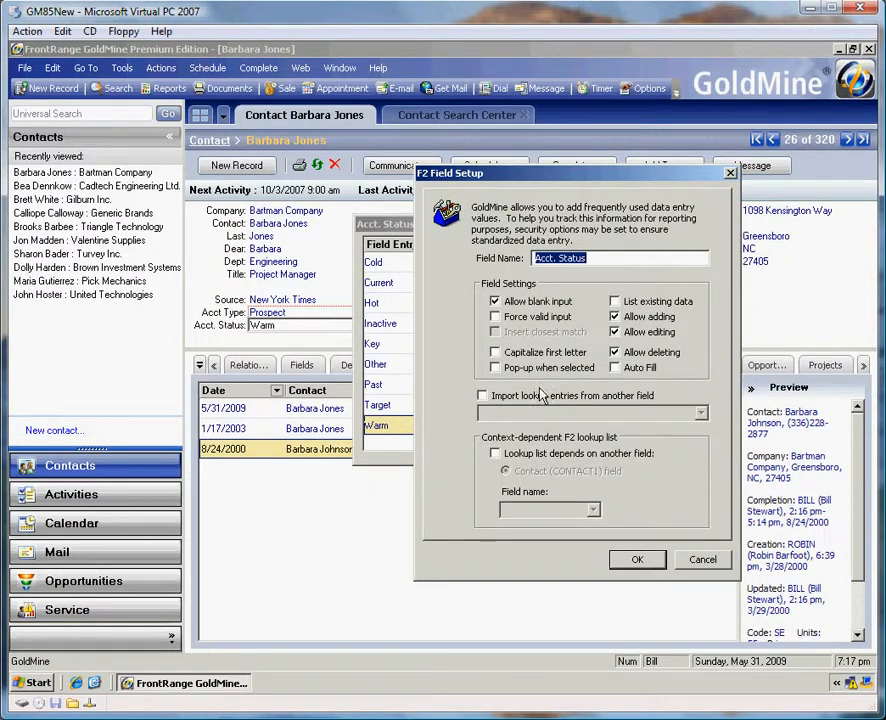
left_click(535, 455)
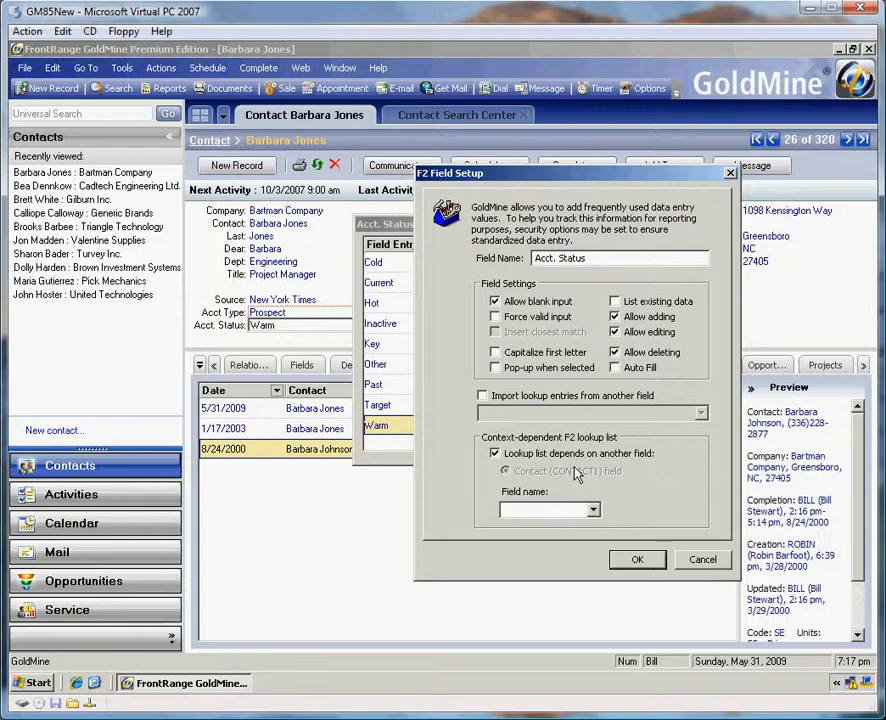
left_click(585, 509)
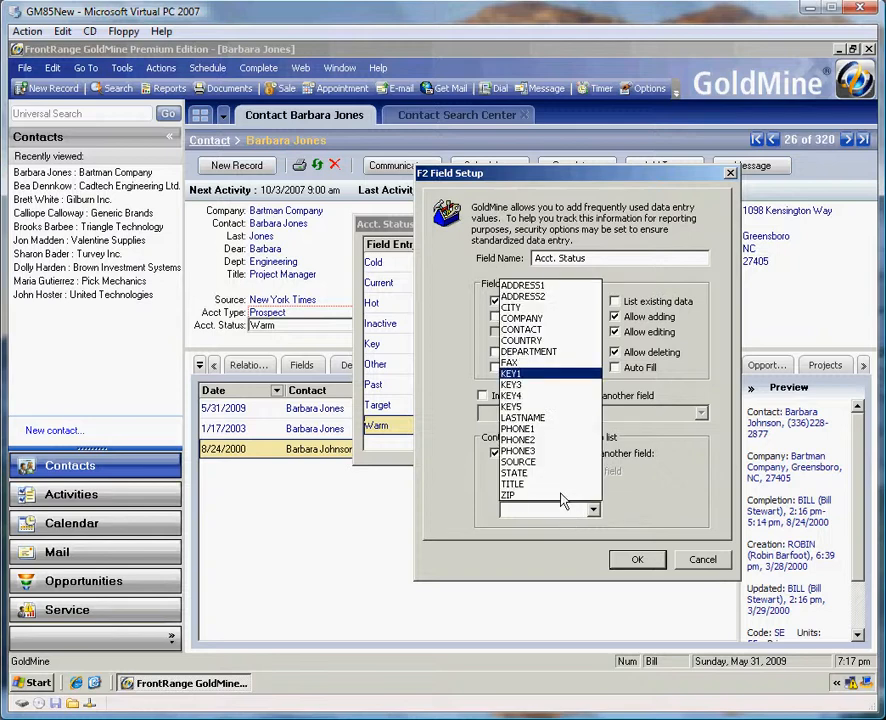
left_click(555, 374)
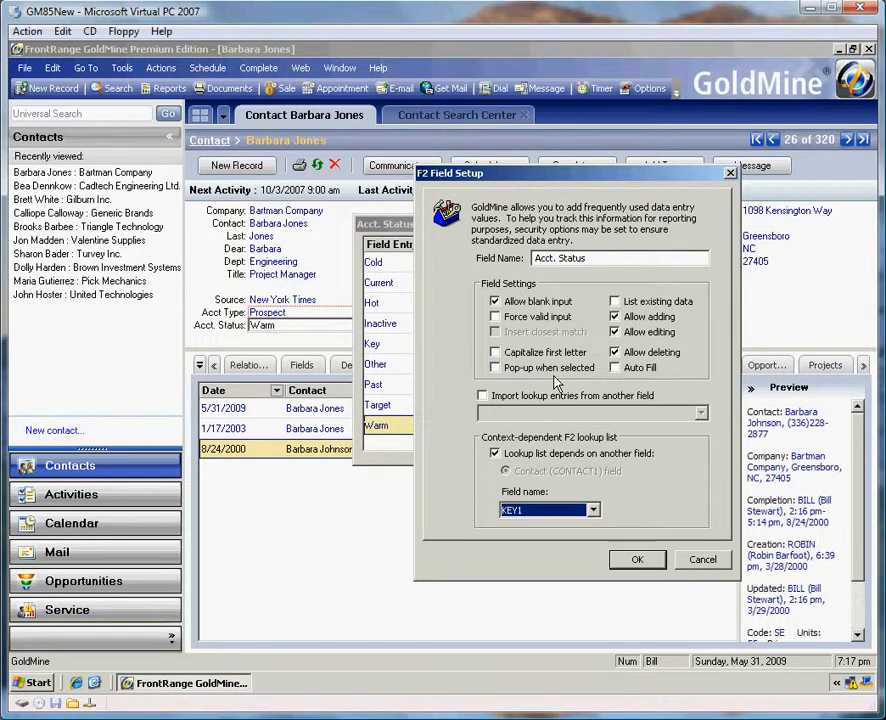
left_click(643, 565)
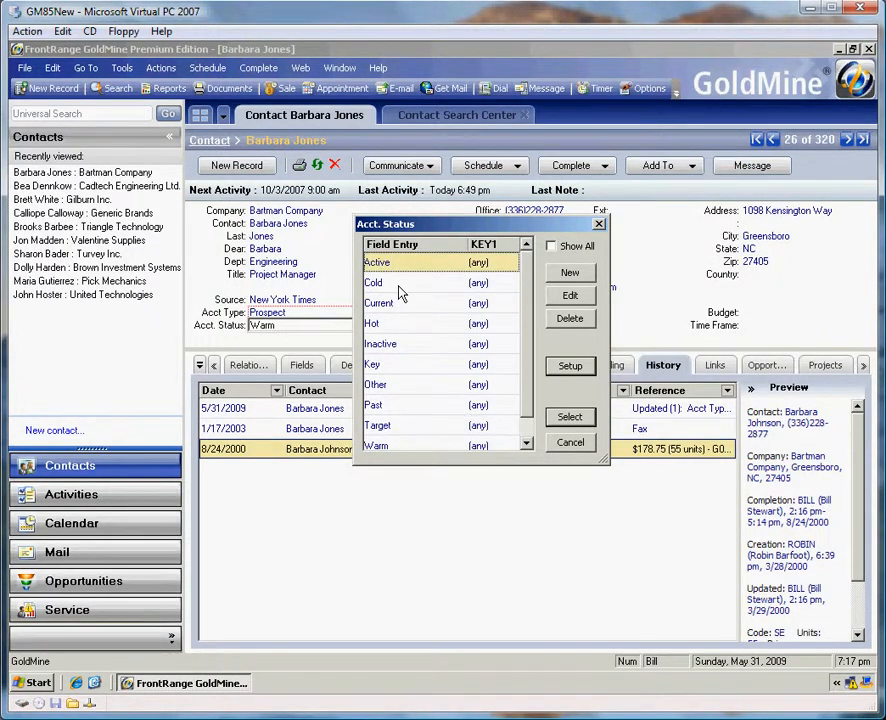
Step: Edit the Active entry of the Acct. Status list so it is only valid when KEY1 contains Customer
left_click(399, 286)
left_click(401, 304)
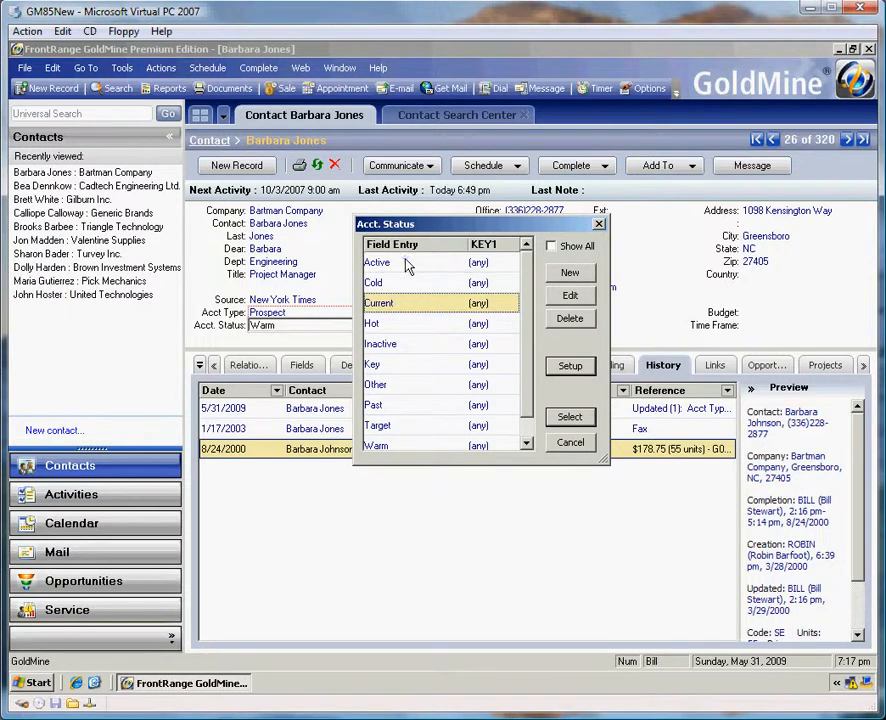
left_click(405, 260)
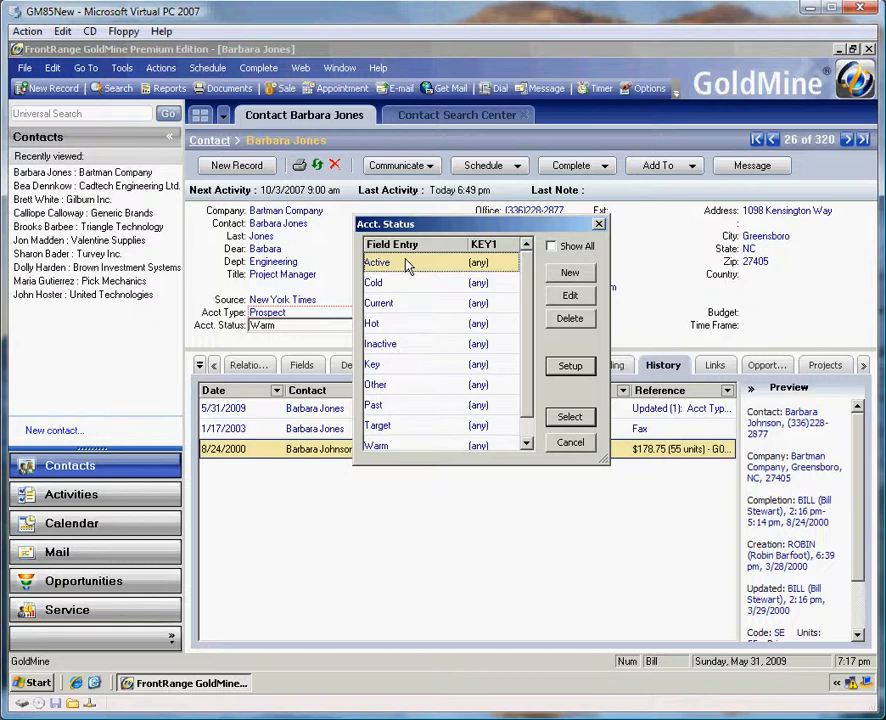
left_click(556, 302)
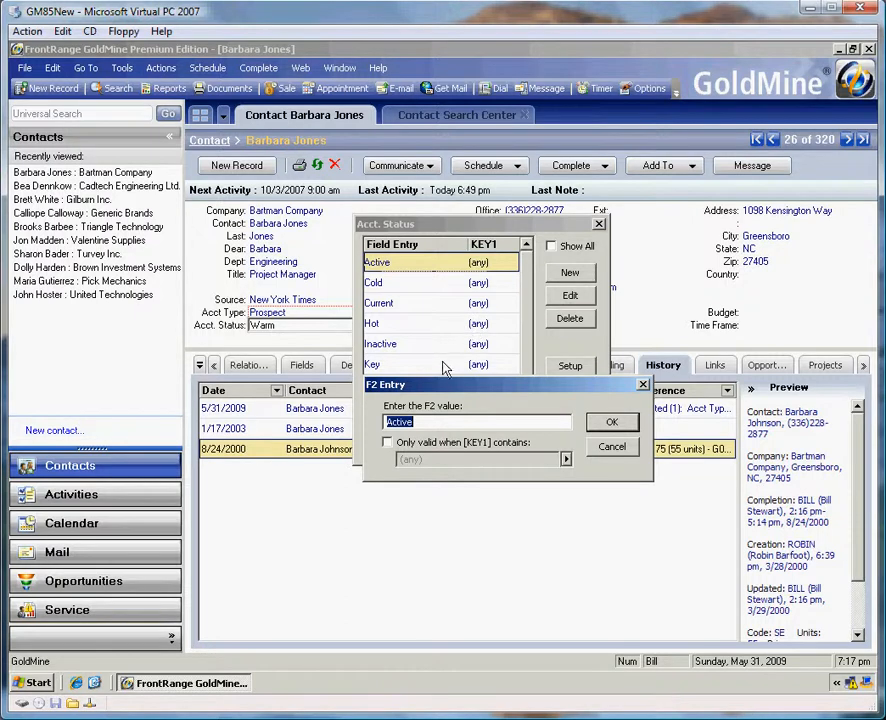
left_click(430, 445)
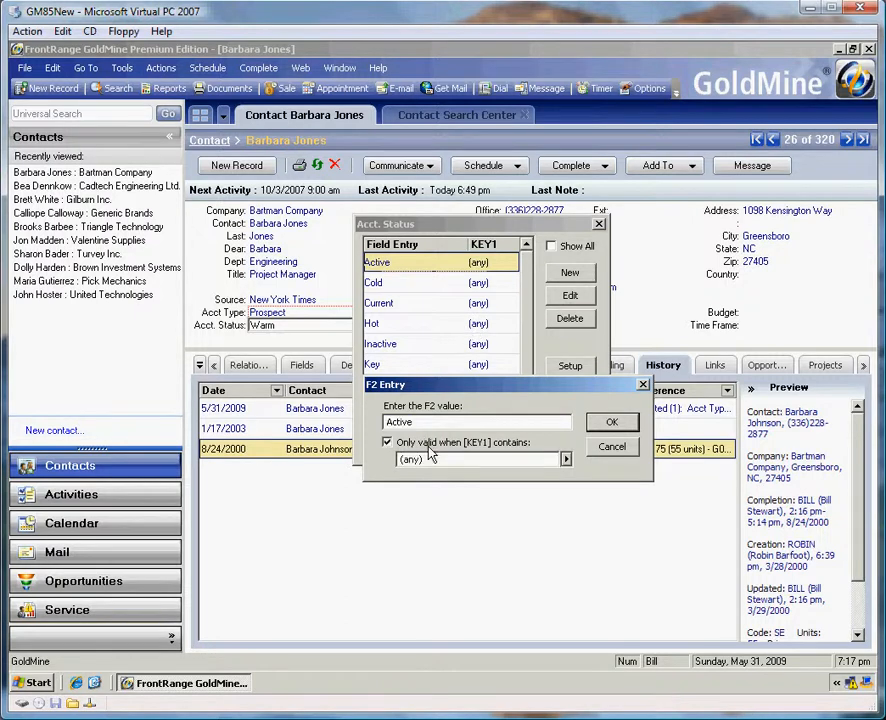
left_click(566, 459)
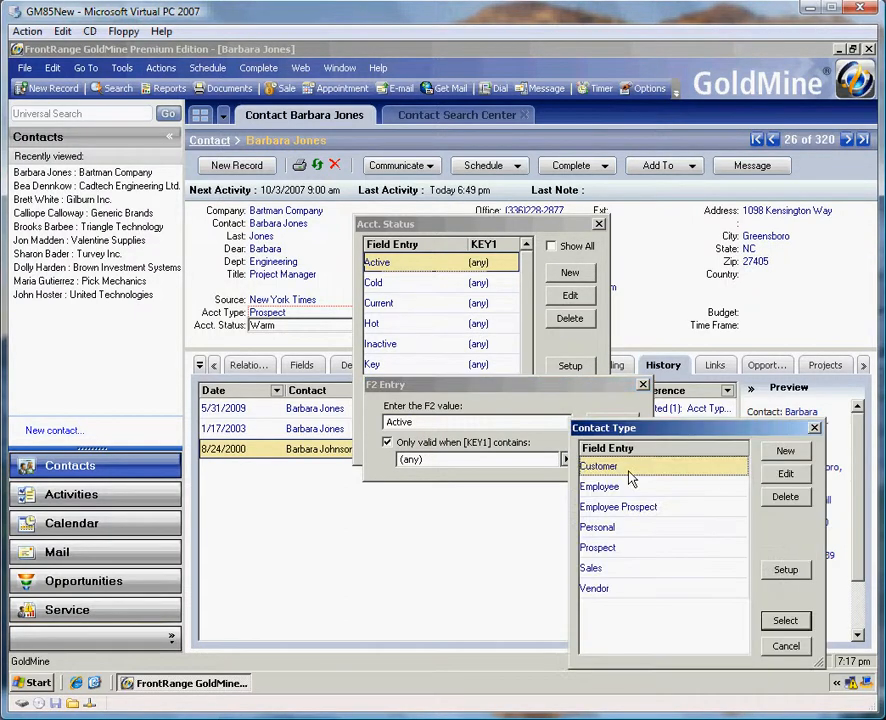
double_click(630, 478)
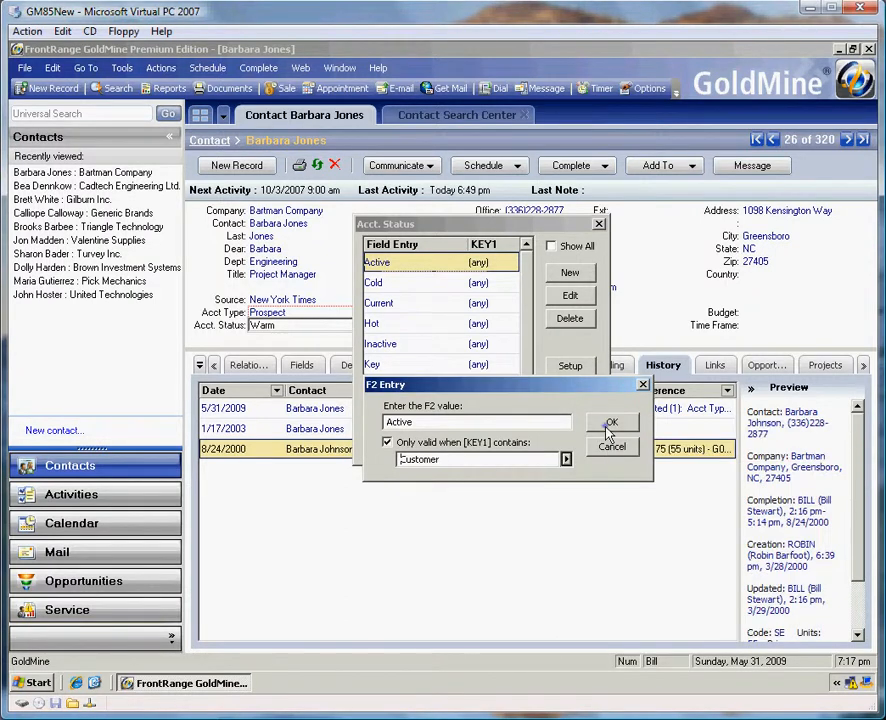
left_click(619, 425)
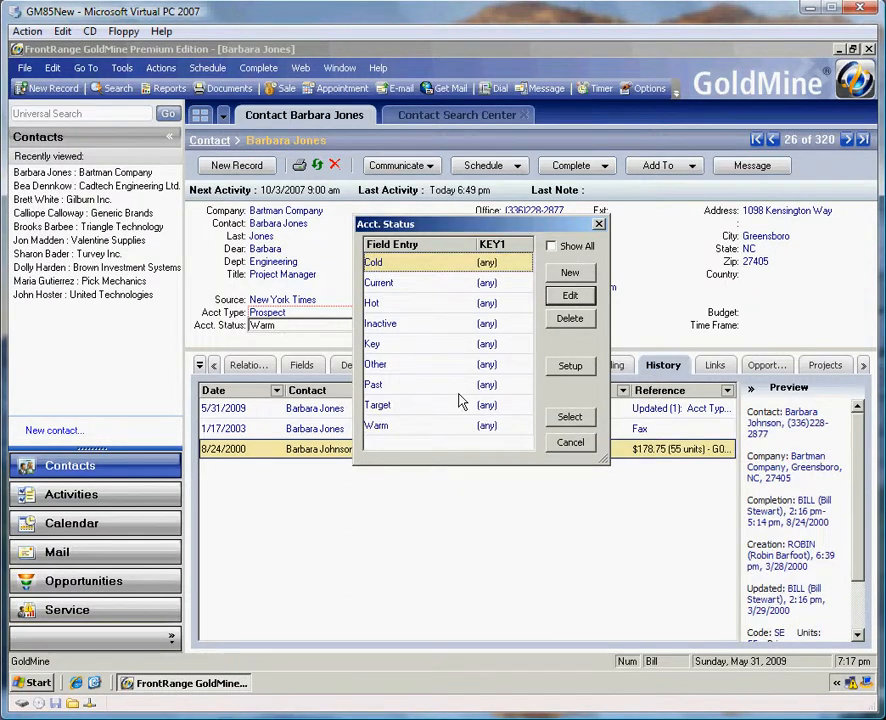
Step: Edit the Cold entry so it is only valid when KEY1 contains Prospect
left_click(570, 298)
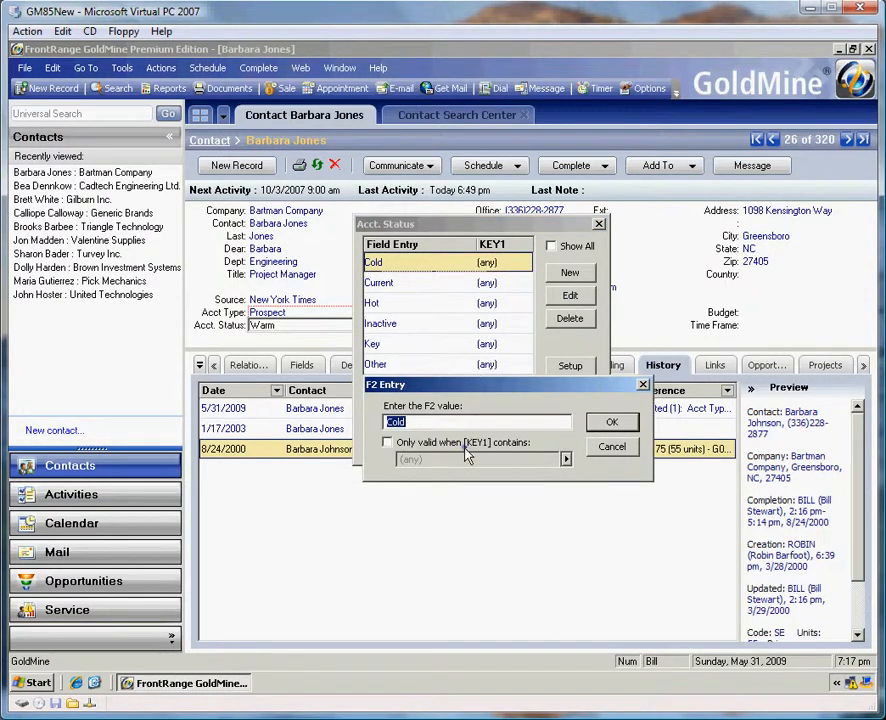
left_click(415, 442)
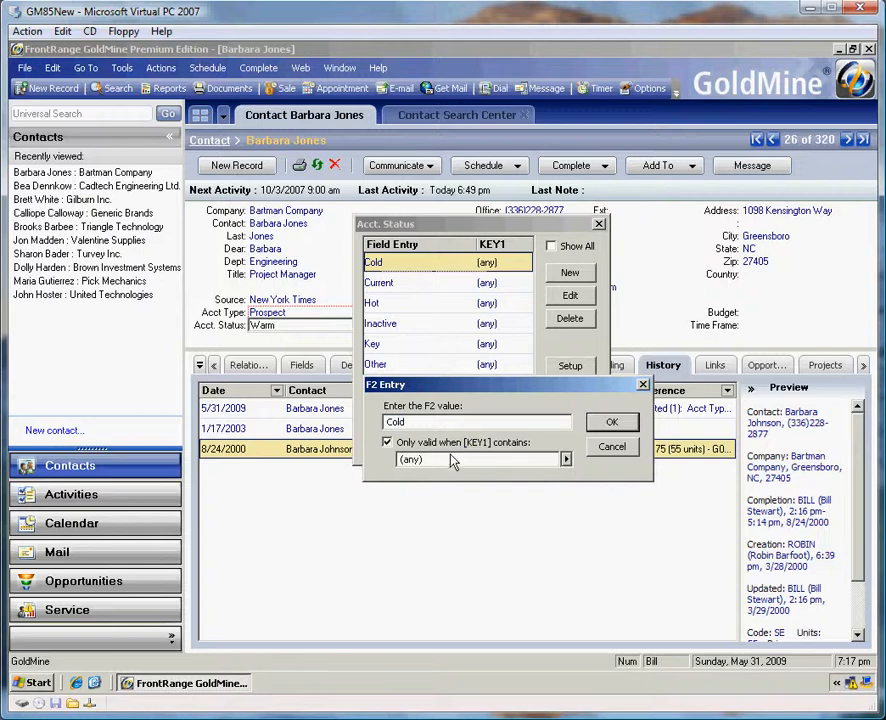
left_click(566, 459)
double_click(597, 548)
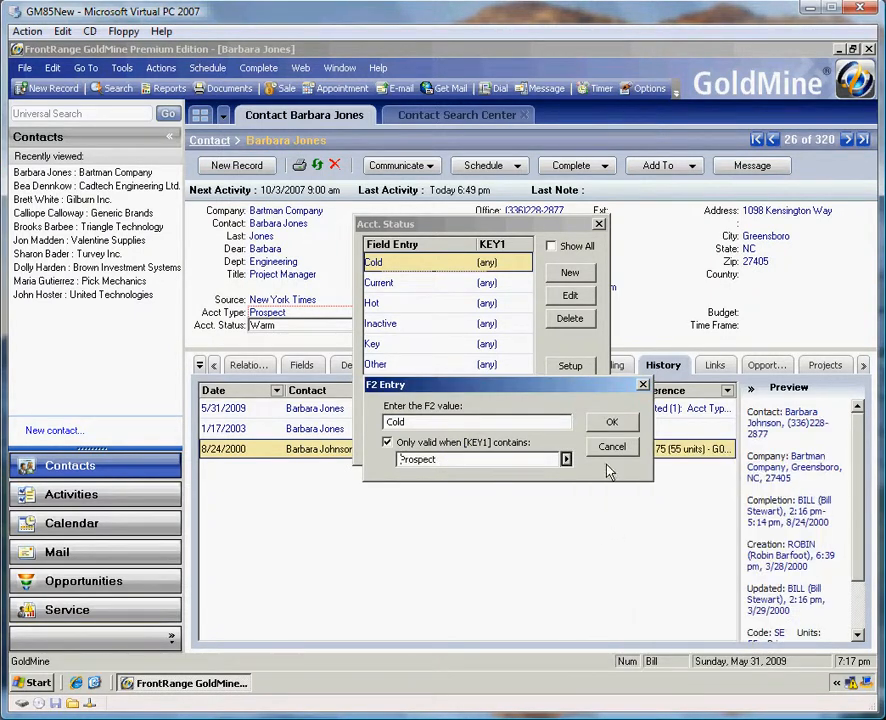
left_click(609, 421)
Step: Edit the Current entry so it is only valid when KEY1 contains Customer
left_click(430, 285)
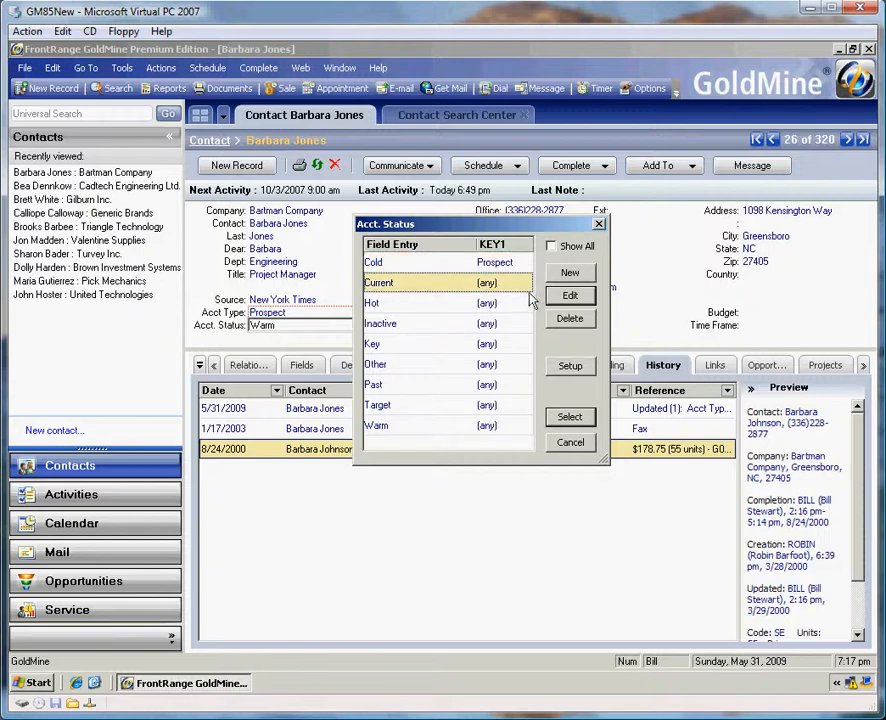
left_click(570, 295)
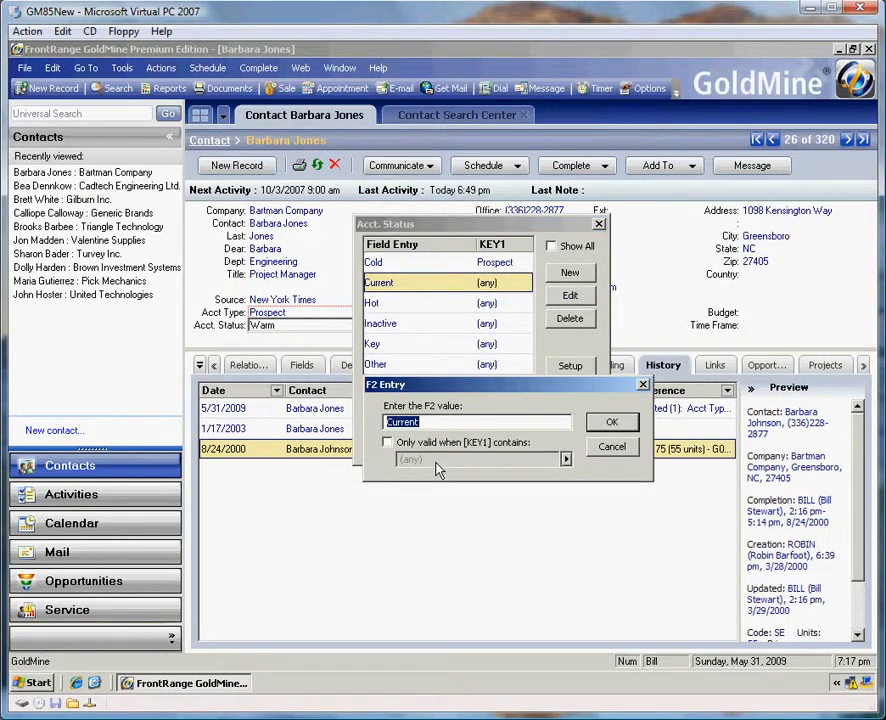
left_click(387, 442)
left_click(566, 459)
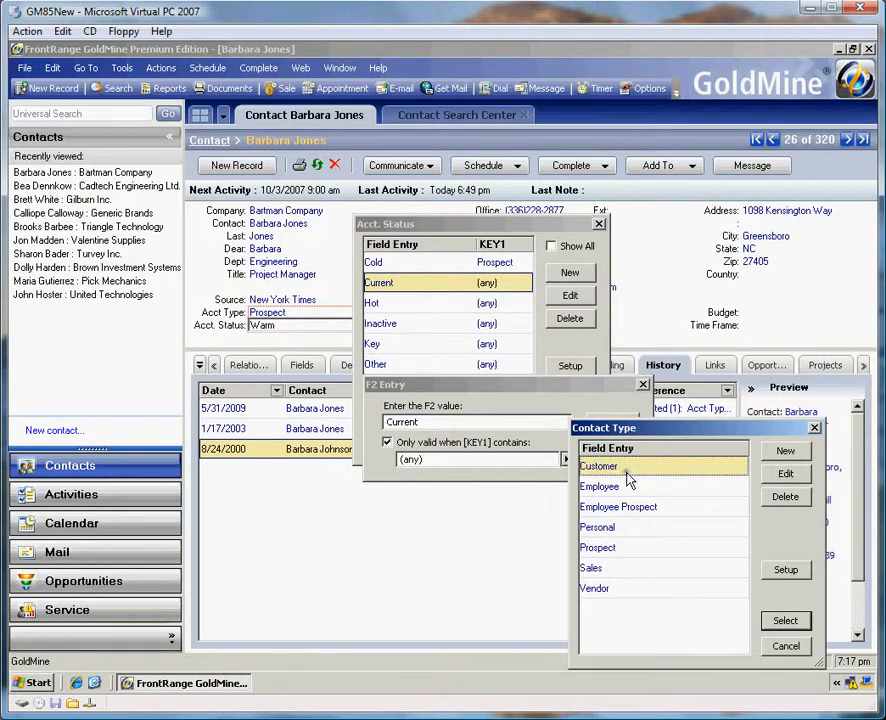
double_click(627, 468)
left_click(619, 421)
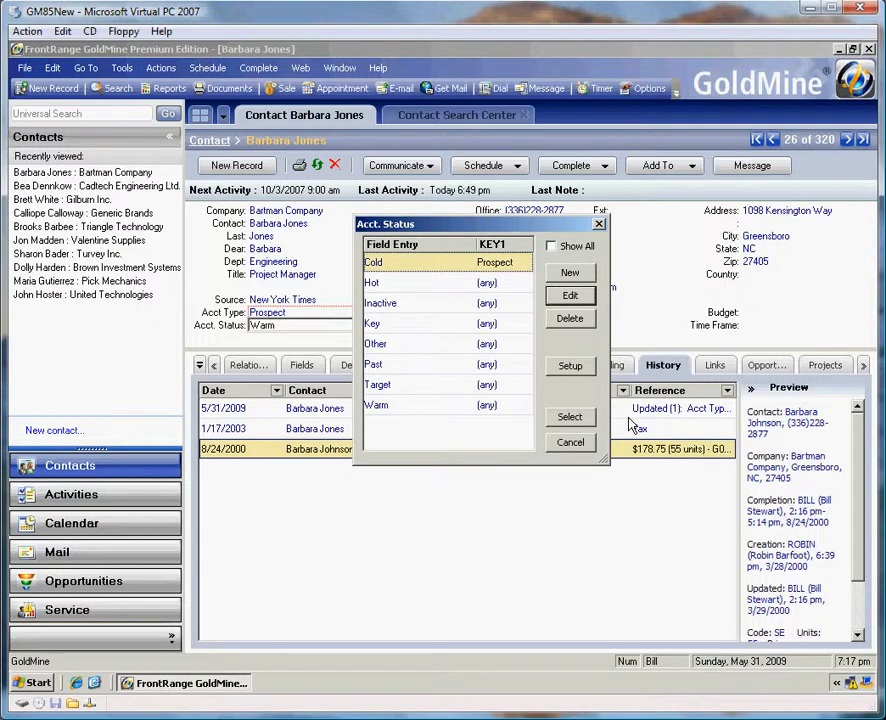
Step: Edit the Hot entry of the Acct. Status list so it is only valid when KEY1 contains Prospect
left_click(461, 288)
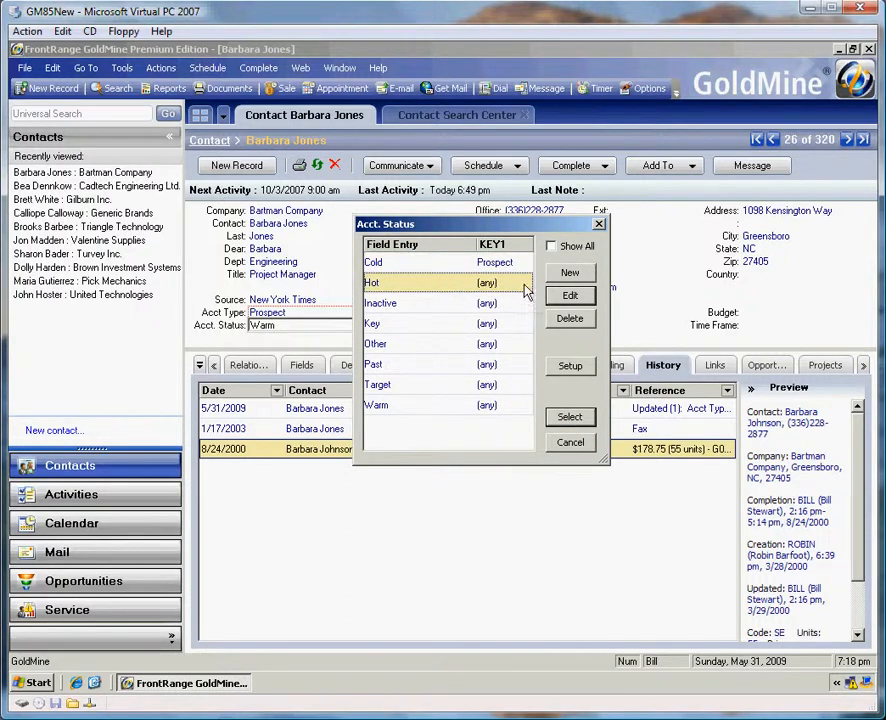
left_click(567, 298)
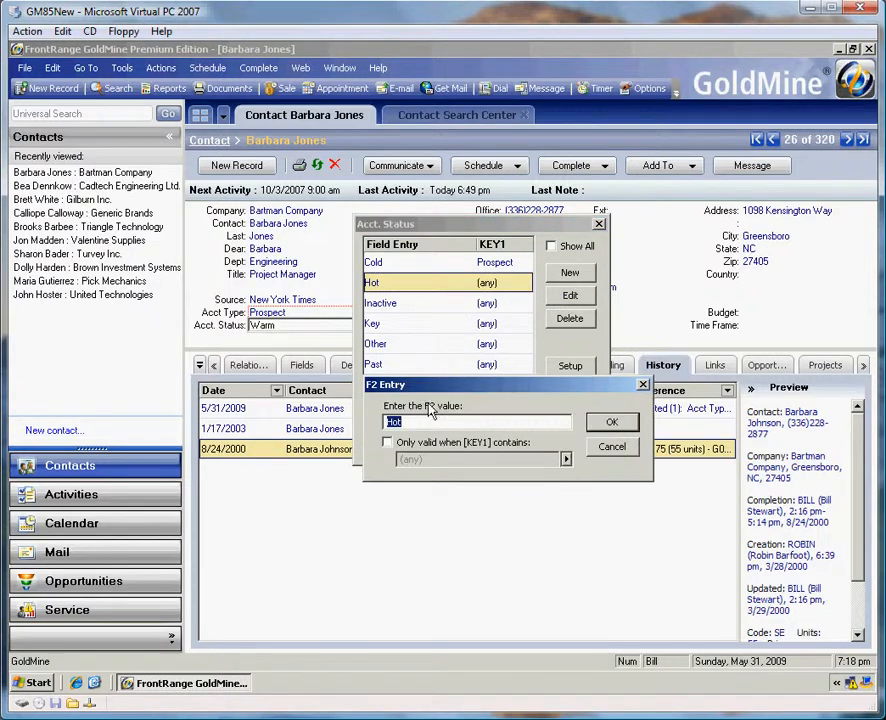
left_click(426, 442)
left_click(567, 460)
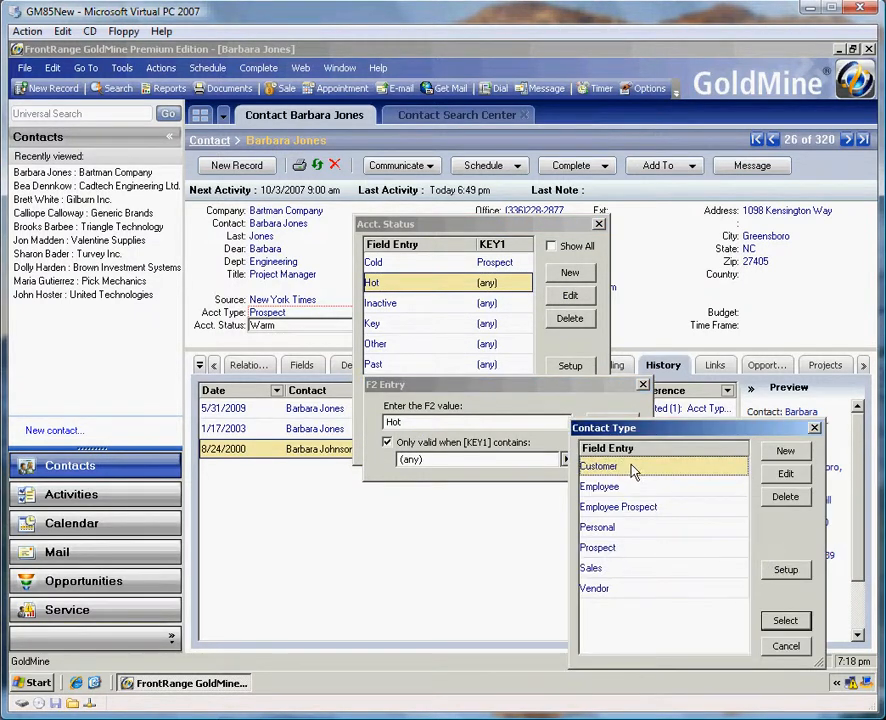
double_click(633, 470)
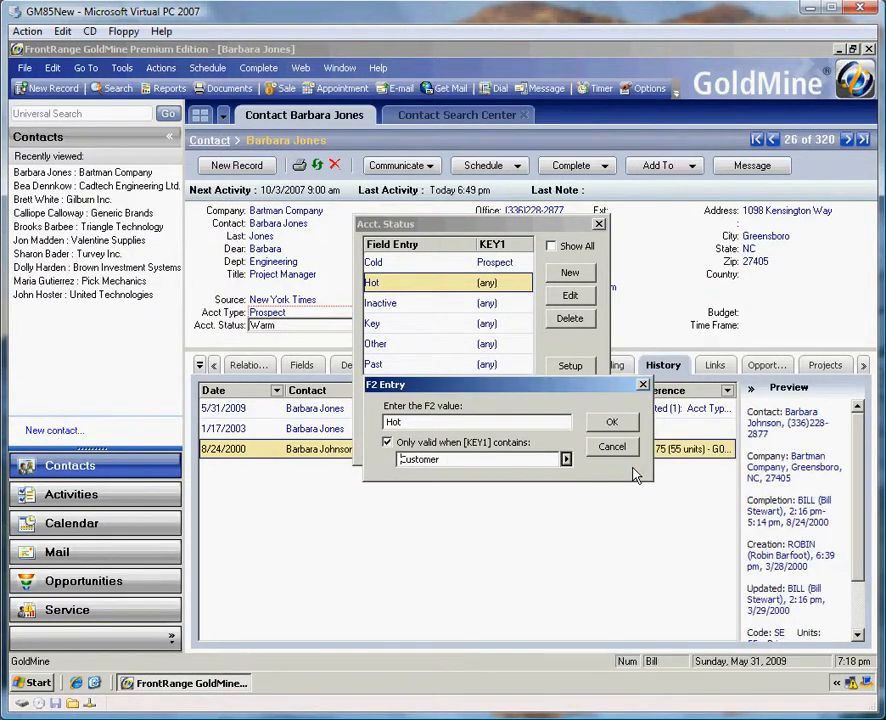
left_click(565, 461)
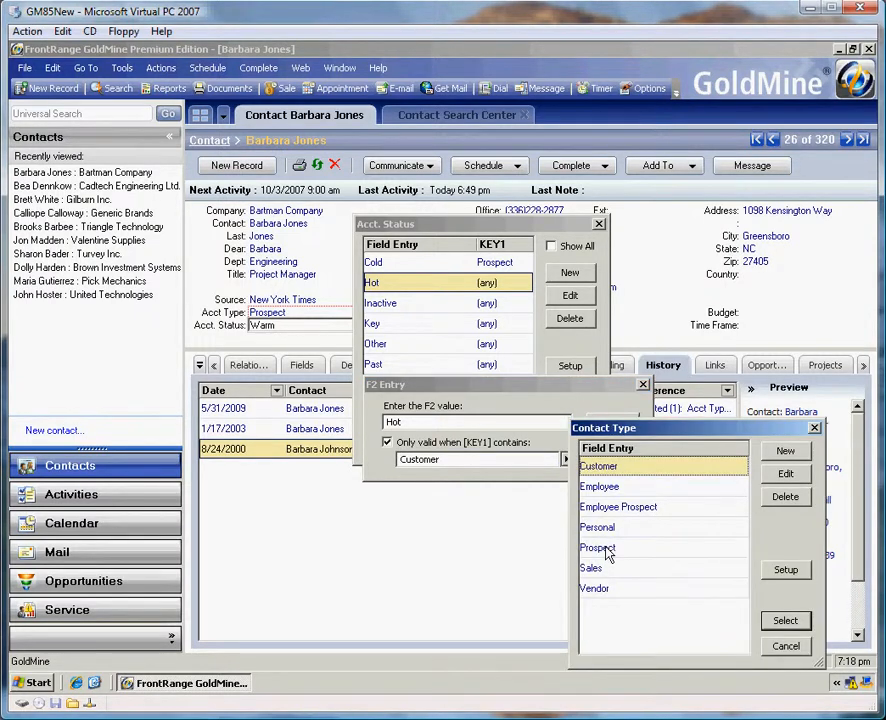
double_click(599, 549)
left_click(613, 421)
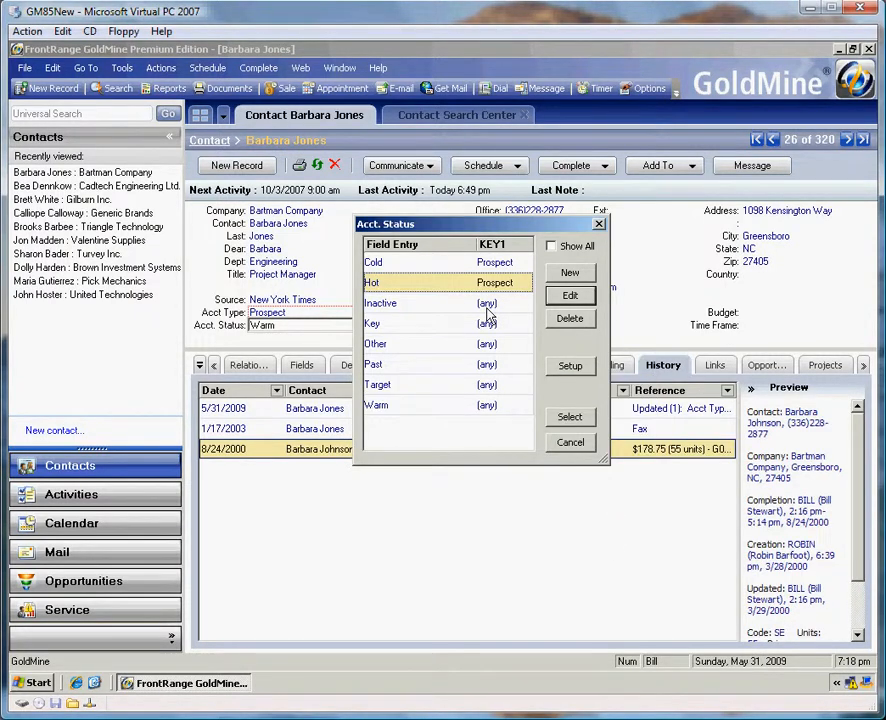
Step: Edit the Inactive entry so it is only valid when KEY1 contains Customer
left_click(487, 308)
left_click(572, 297)
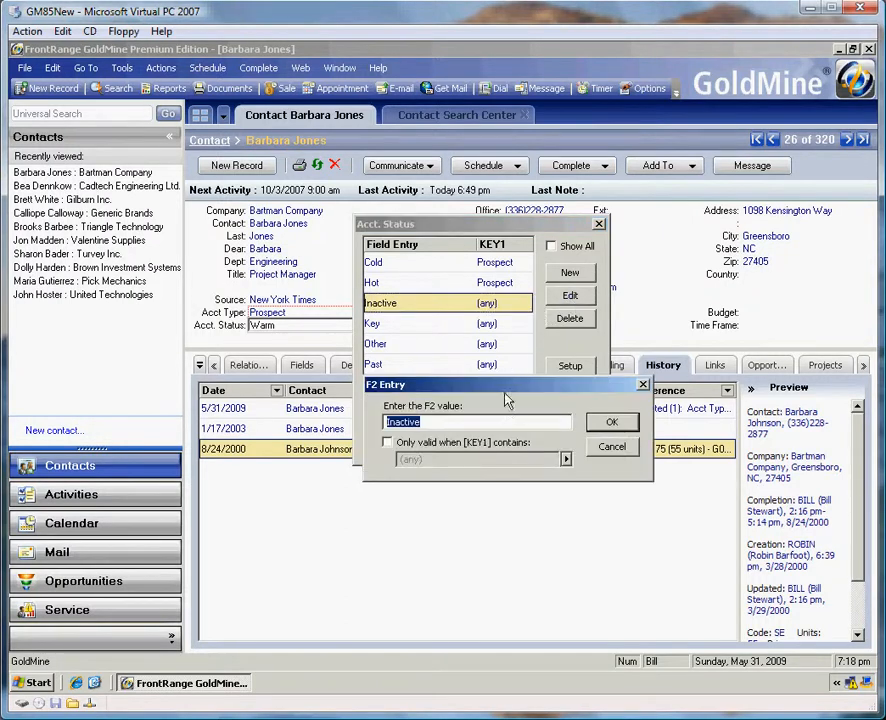
left_click(505, 446)
left_click(565, 459)
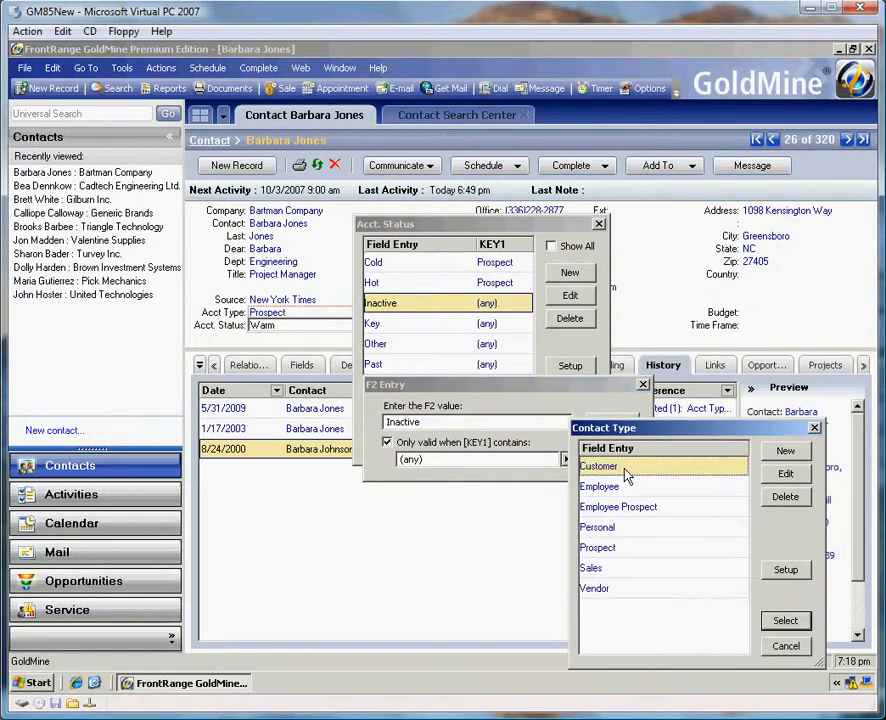
double_click(626, 467)
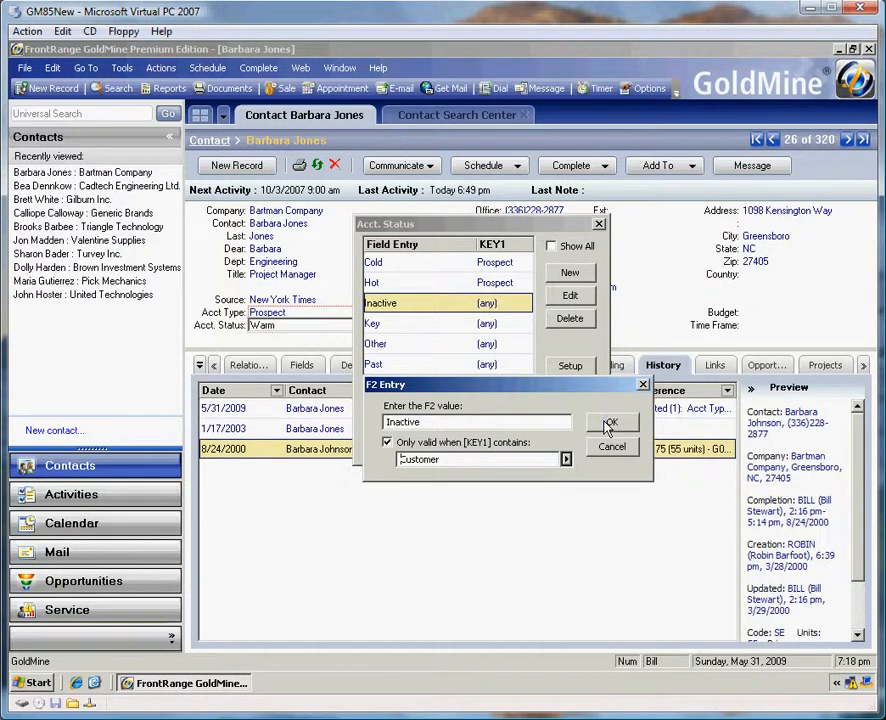
left_click(611, 422)
Step: Edit the Key entry so it is only valid when KEY1 contains Customer
left_click(562, 295)
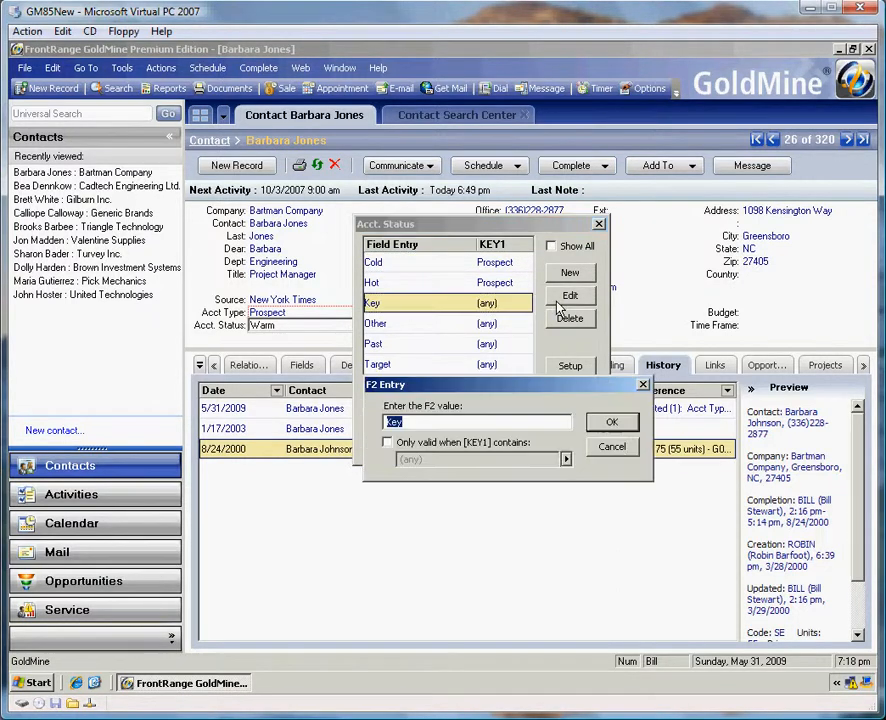
left_click(388, 442)
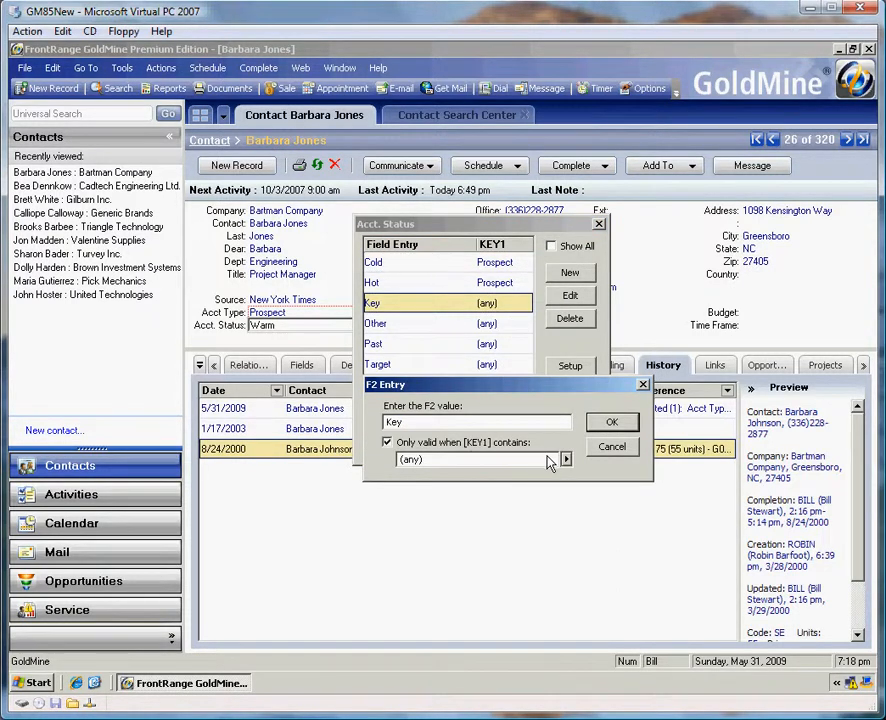
left_click(565, 459)
double_click(610, 468)
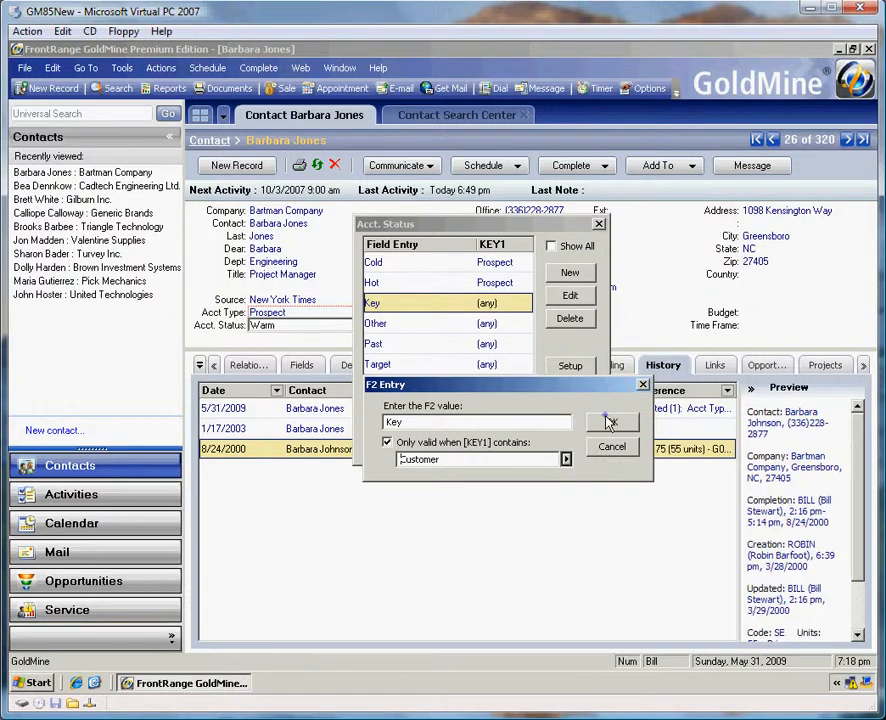
left_click(614, 424)
Step: Edit the Past entry, leaving Other as it is, so Past is only valid when KEY1 contains Customer
left_click(449, 308)
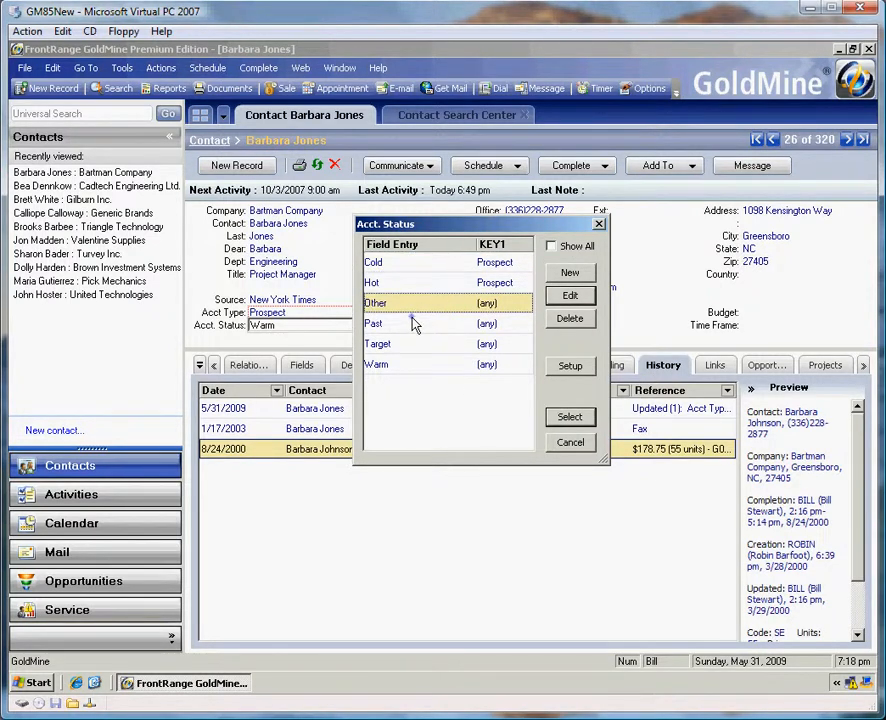
left_click(412, 321)
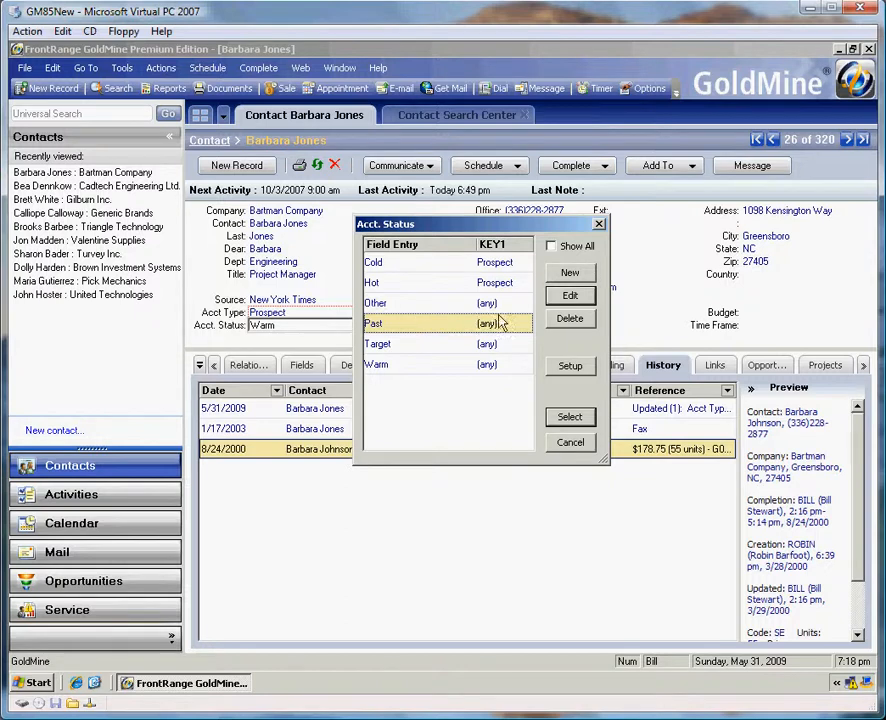
left_click(571, 295)
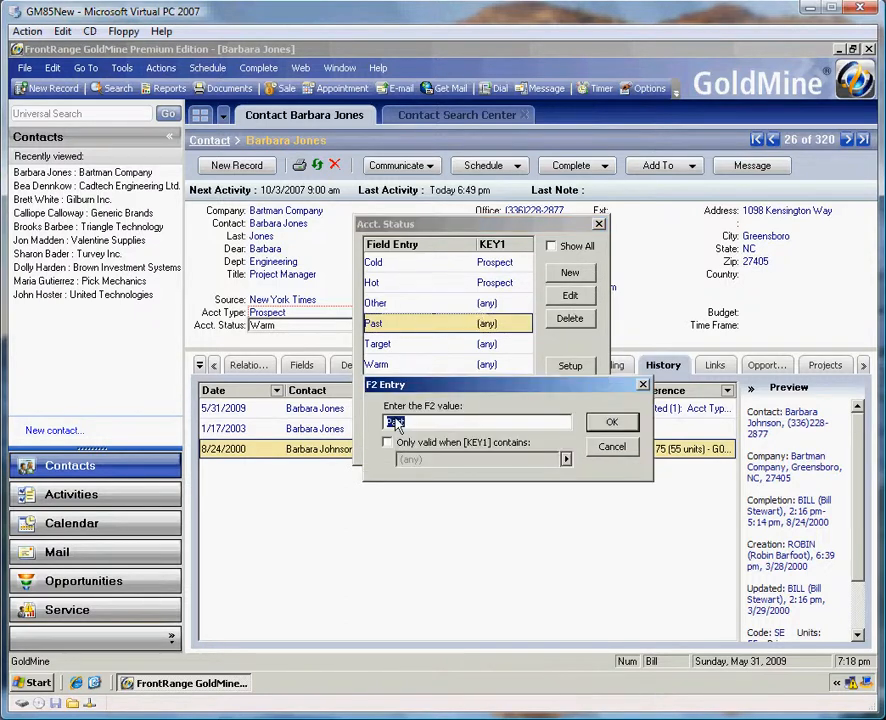
left_click(390, 443)
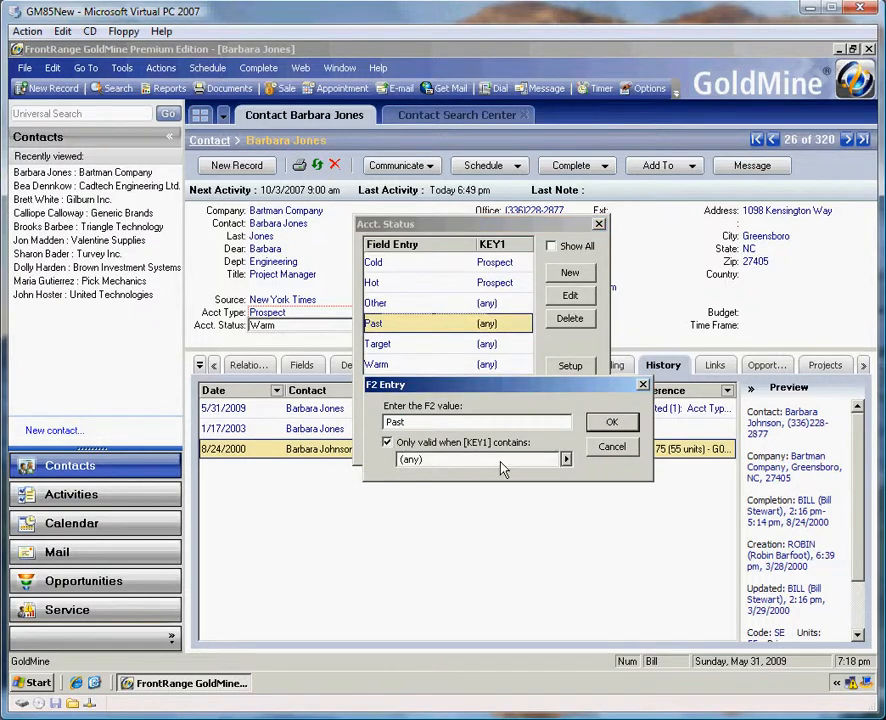
left_click(566, 459)
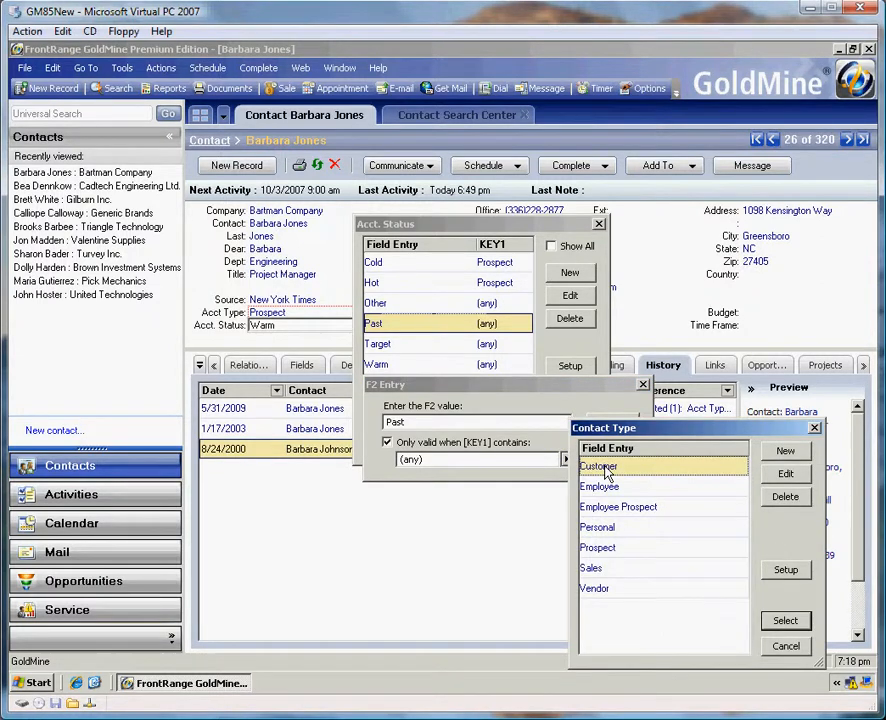
double_click(605, 468)
left_click(617, 426)
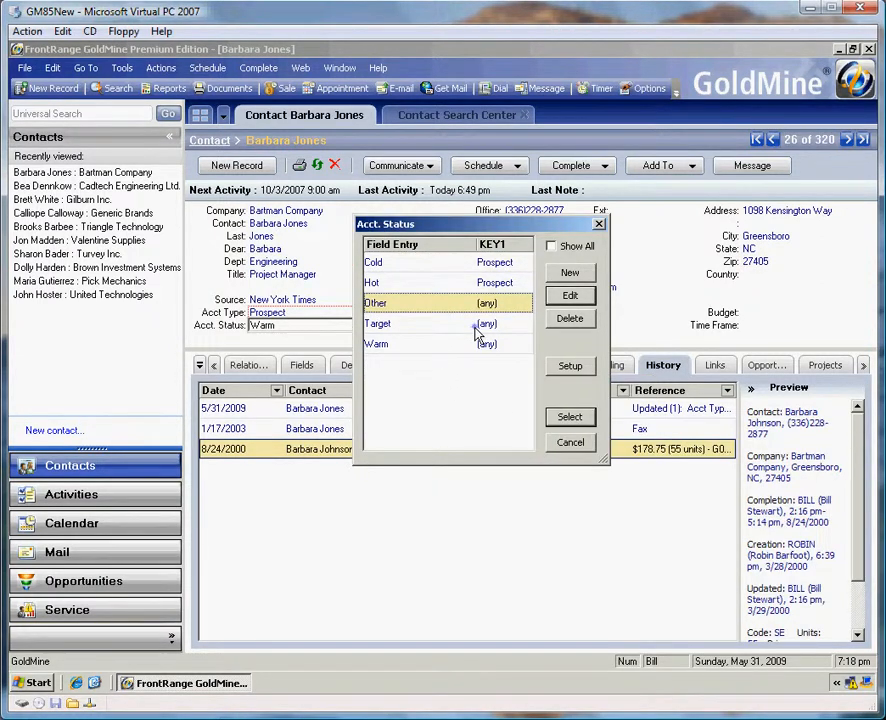
Step: Edit the Target entry so it is only valid when KEY1 contains Customer
double_click(530, 318)
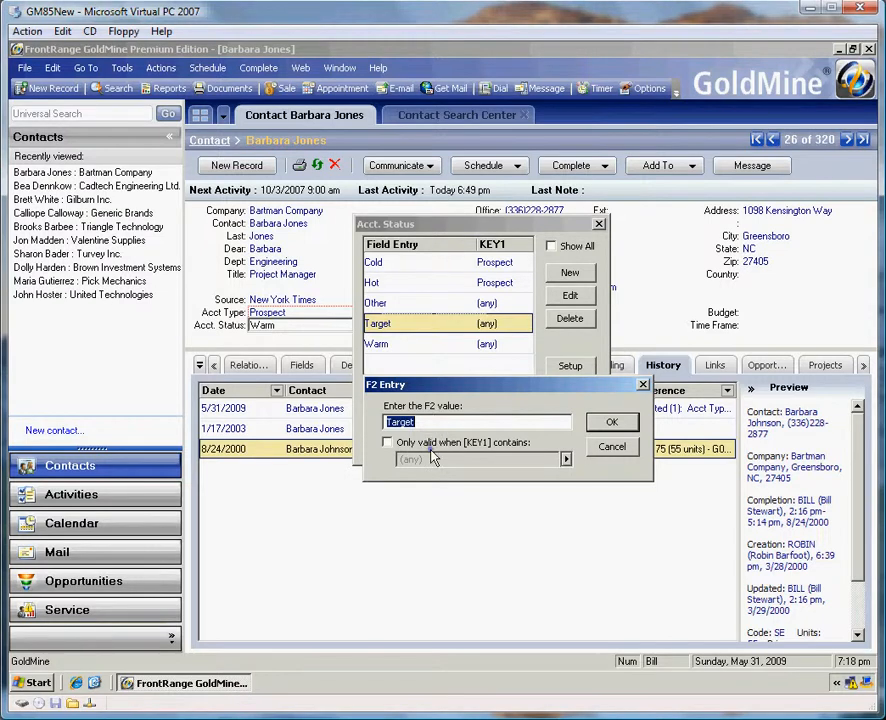
left_click(388, 444)
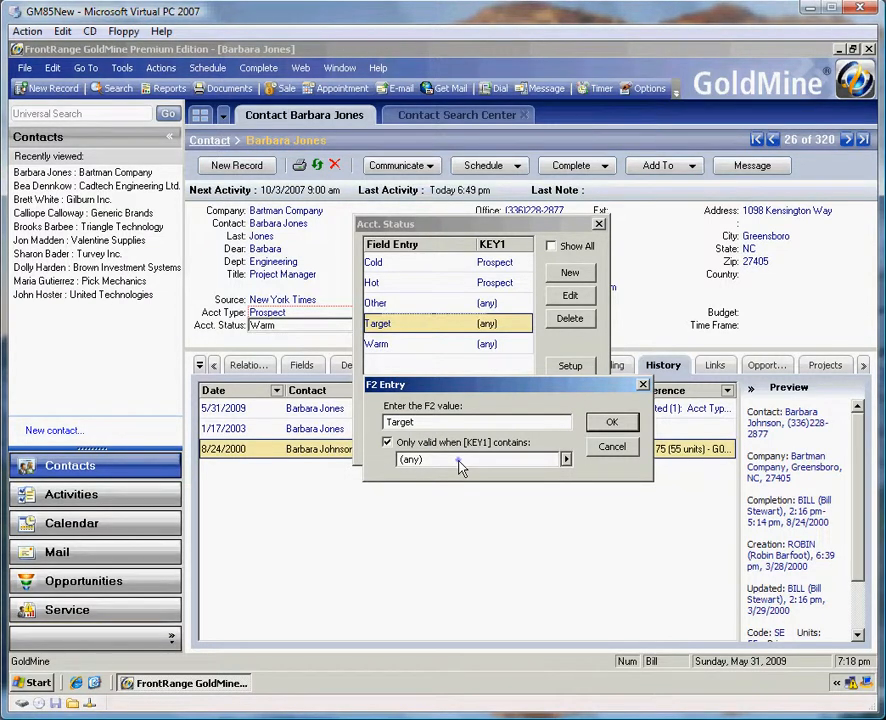
left_click(568, 462)
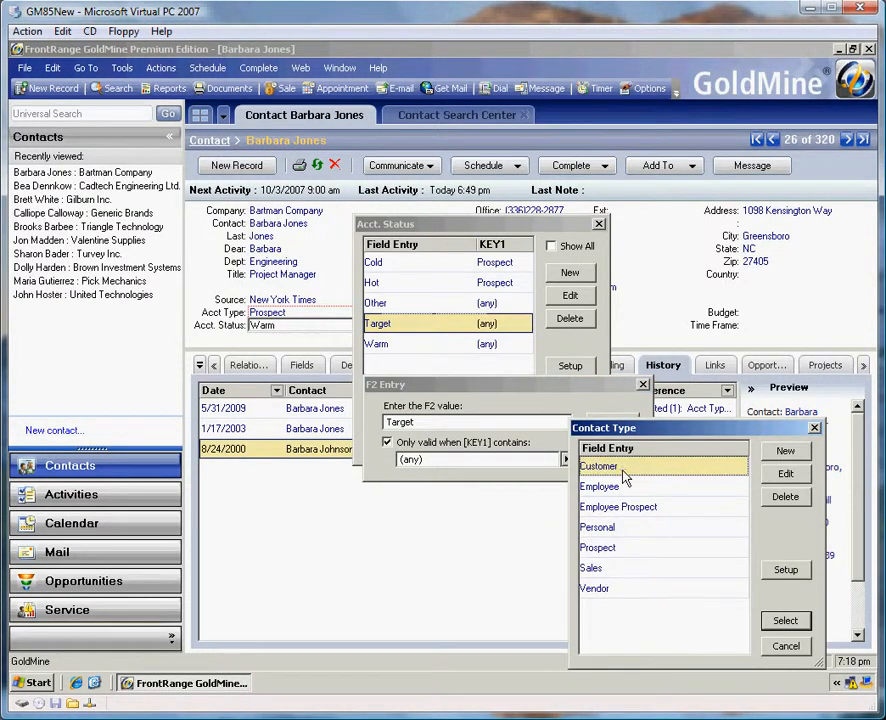
double_click(625, 475)
left_click(612, 422)
Step: Edit the Warm entry so it is only valid when KEY1 contains Prospect, and close the Acct. Status list
left_click(421, 325)
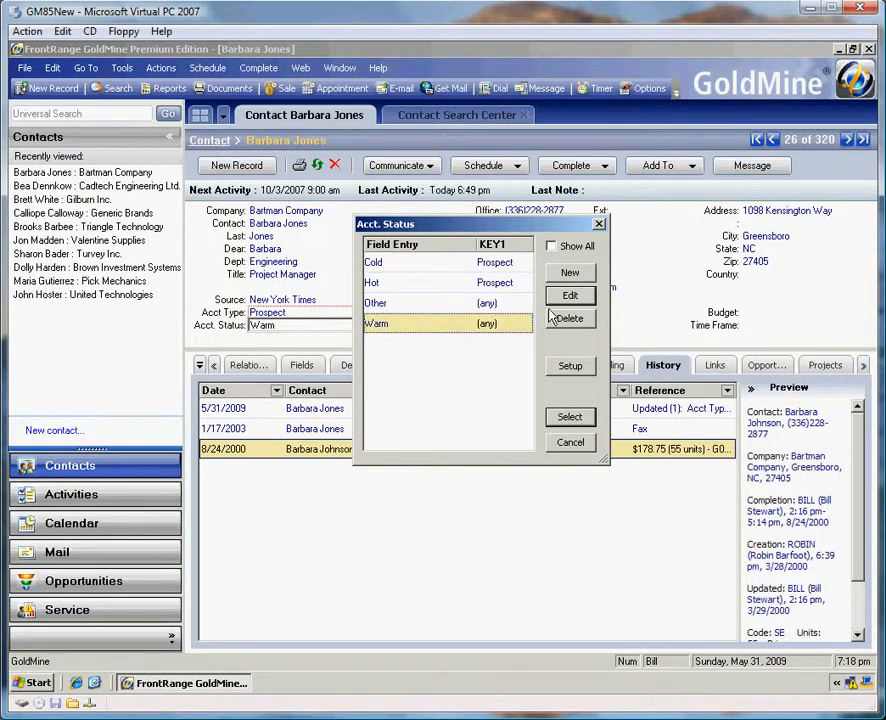
left_click(563, 295)
left_click(388, 442)
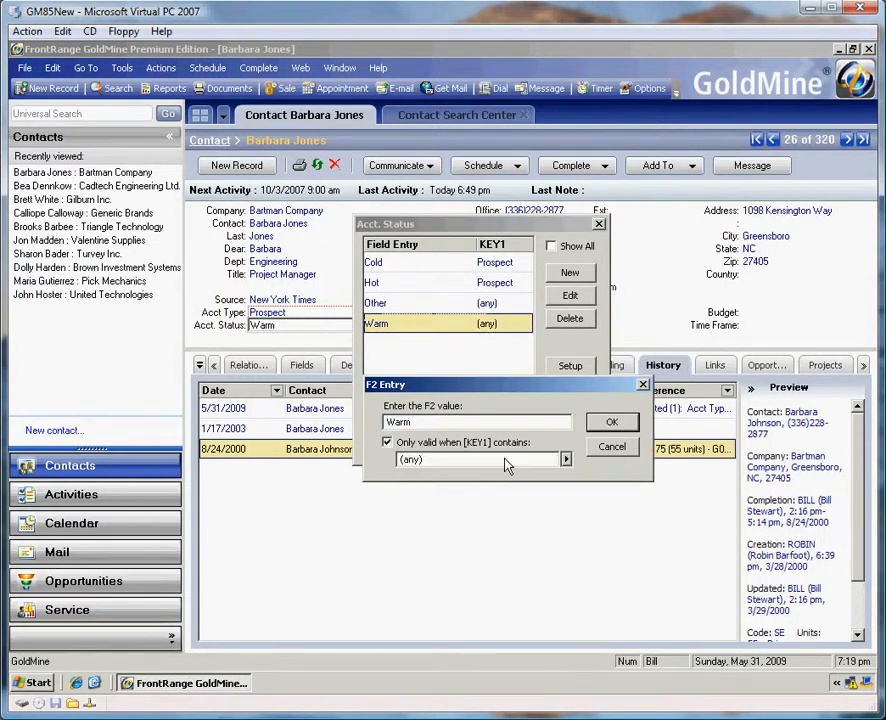
left_click(566, 459)
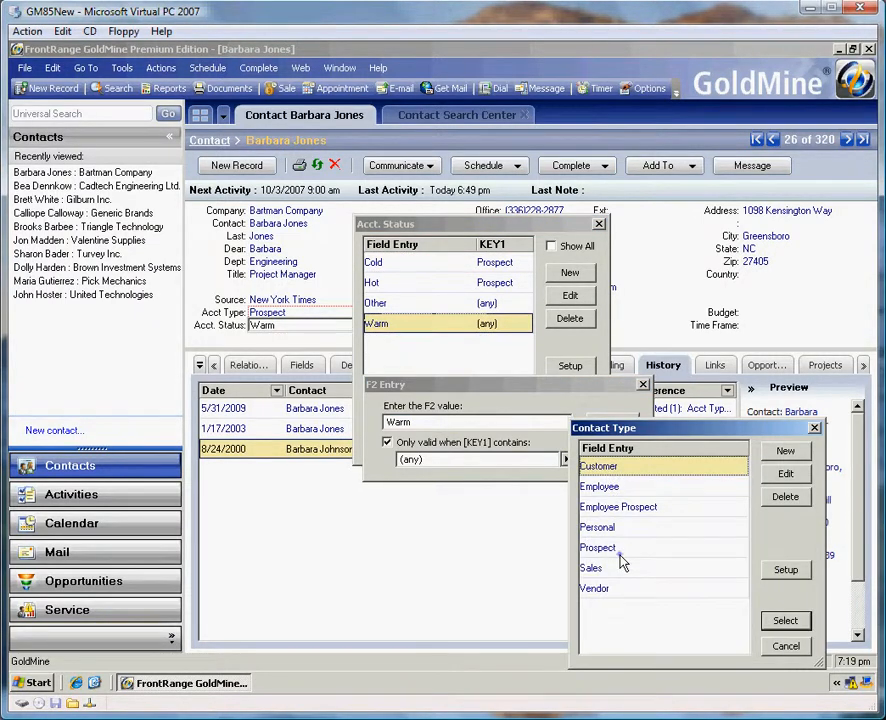
double_click(597, 548)
left_click(605, 423)
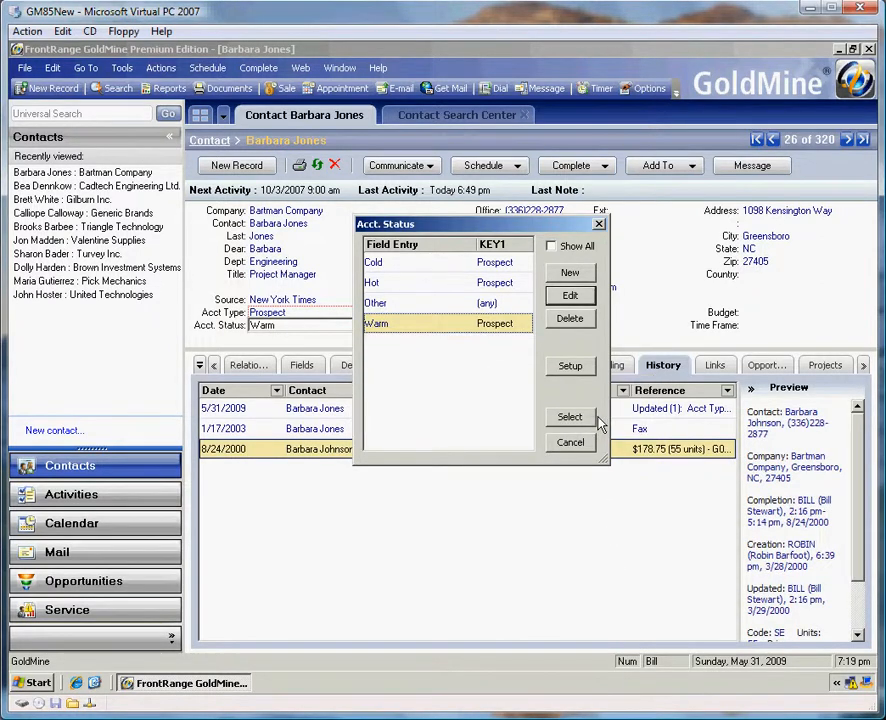
left_click(570, 442)
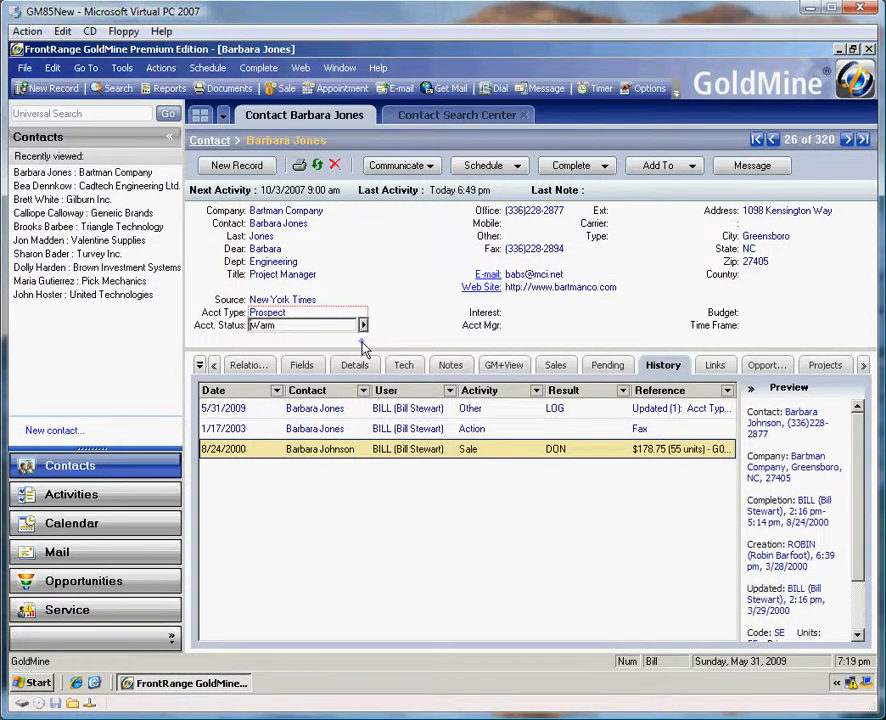
Step: Check which Acct. Status entries are offered while the contact's Acct Type is Prospect, without choosing one
left_click(326, 316)
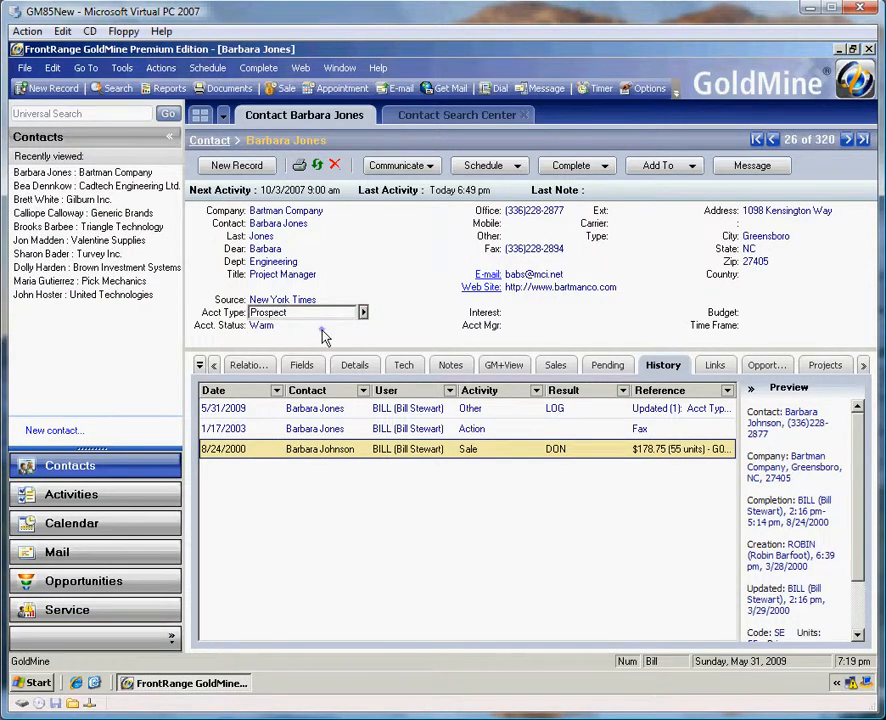
left_click(323, 328)
left_click(364, 325)
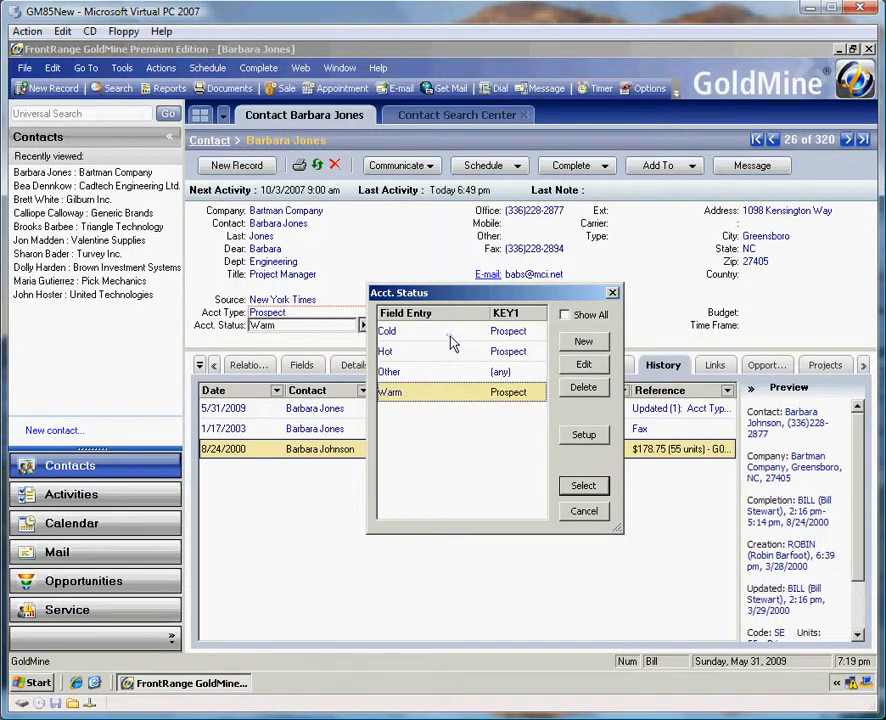
left_click(584, 514)
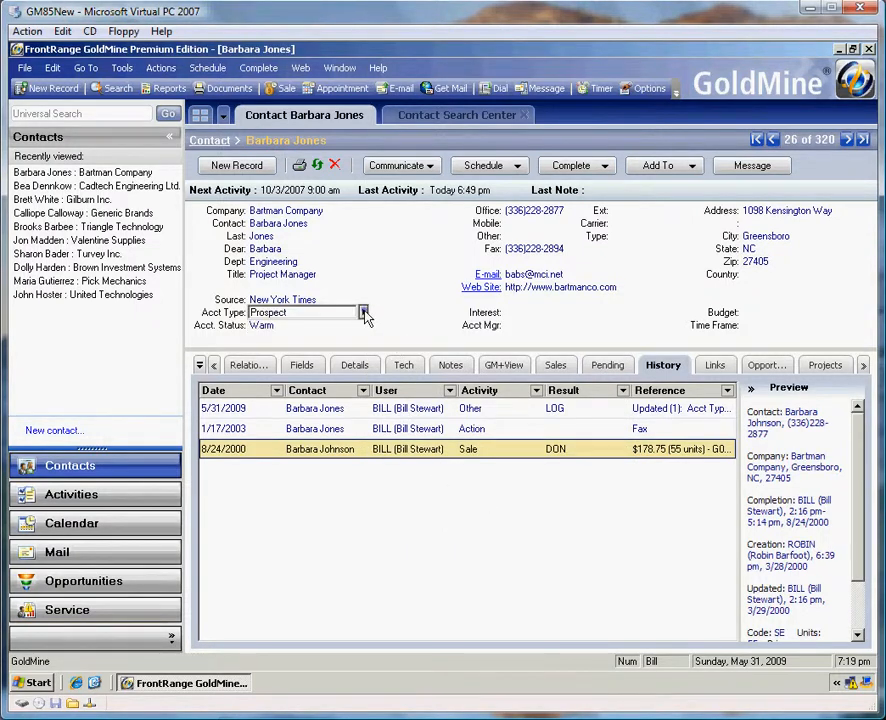
Step: Change the contact's Acct Type to Customer and choose Active from the filtered Acct. Status list
left_click(364, 313)
double_click(402, 321)
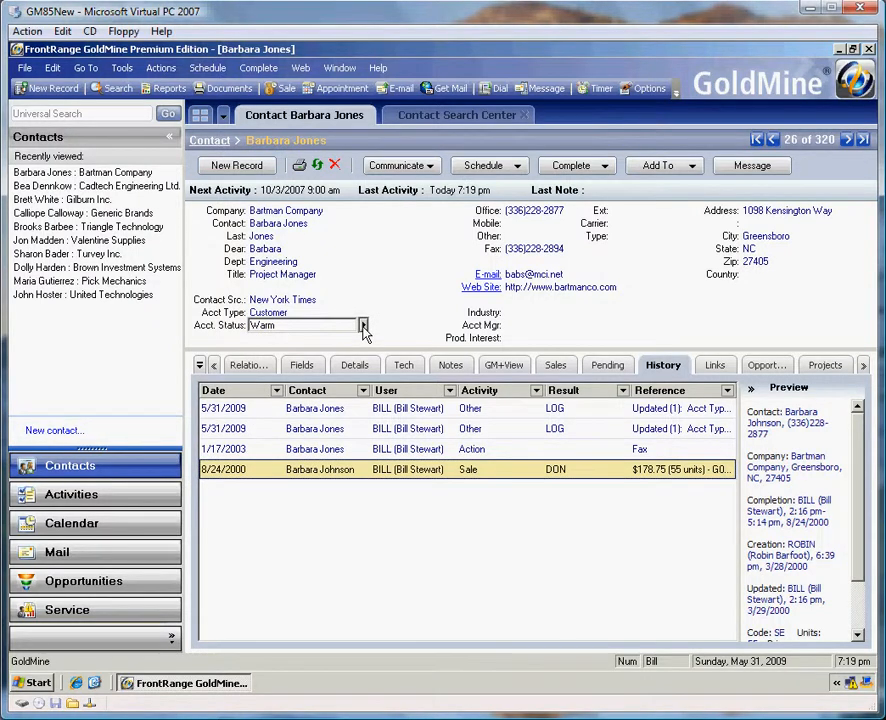
left_click(364, 326)
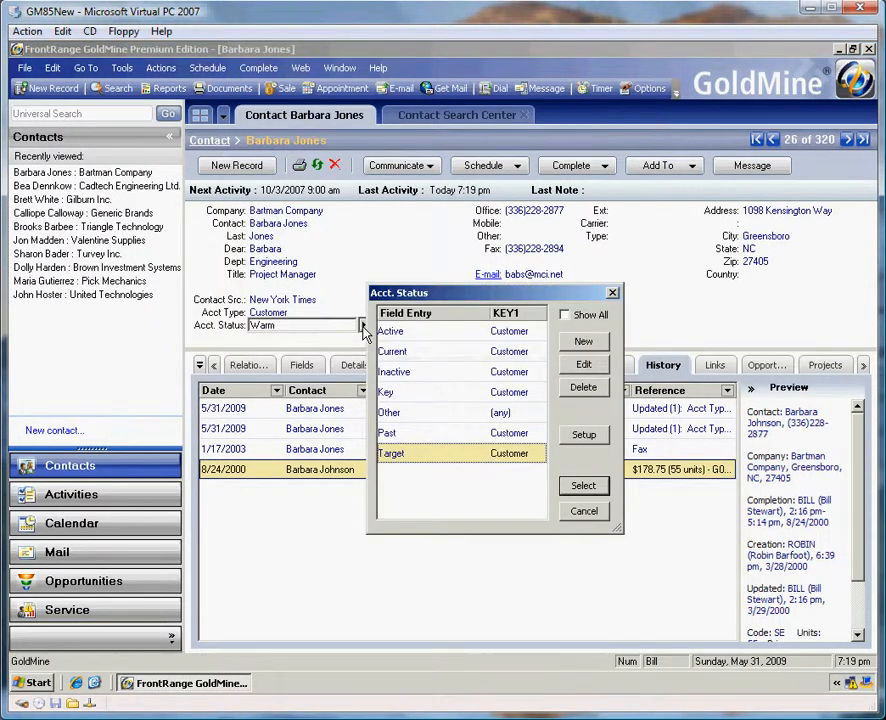
left_click(411, 400)
left_click(416, 460)
double_click(386, 336)
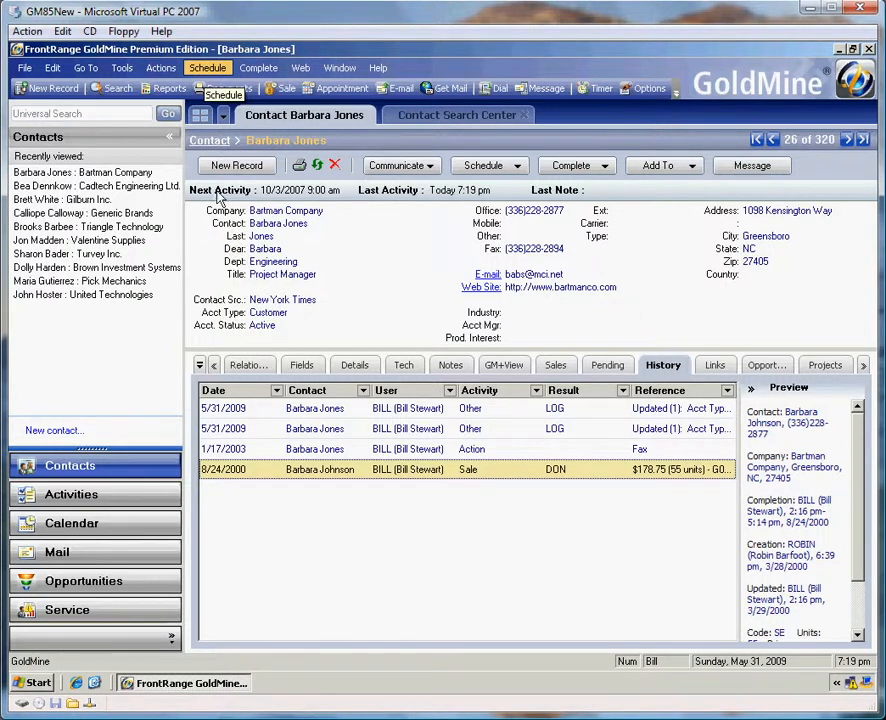
Step: Start scheduling a call for the current contact and open the lookup list of its Reference field
left_click(206, 70)
left_click(222, 85)
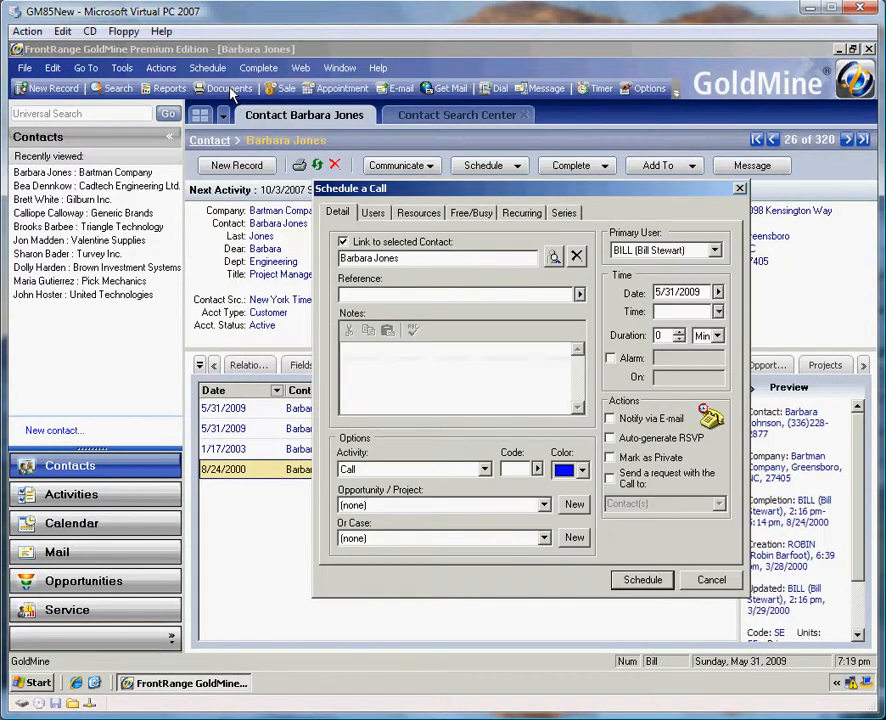
left_click(579, 295)
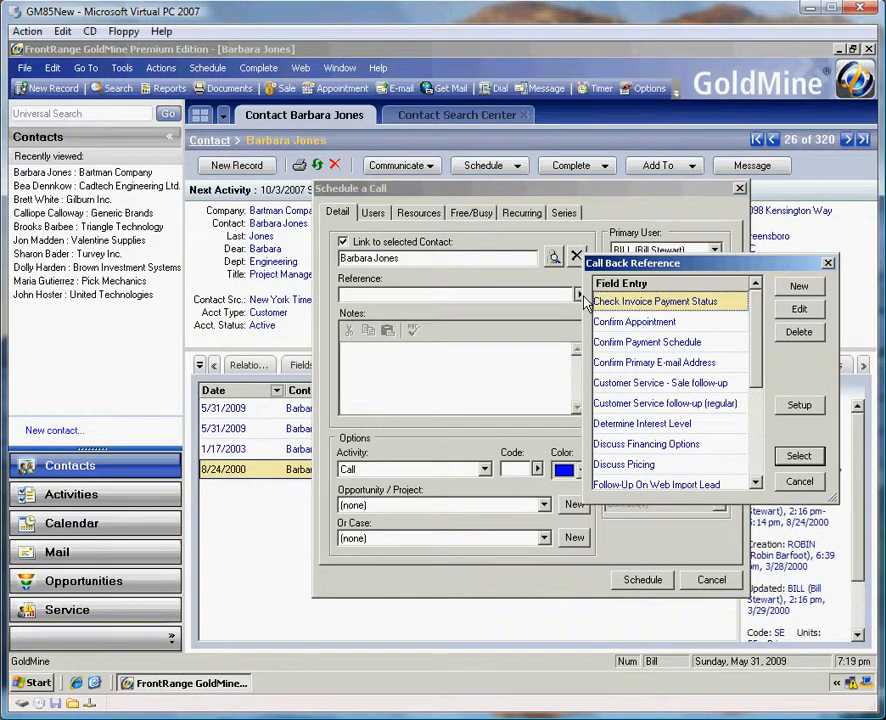
left_click(672, 464)
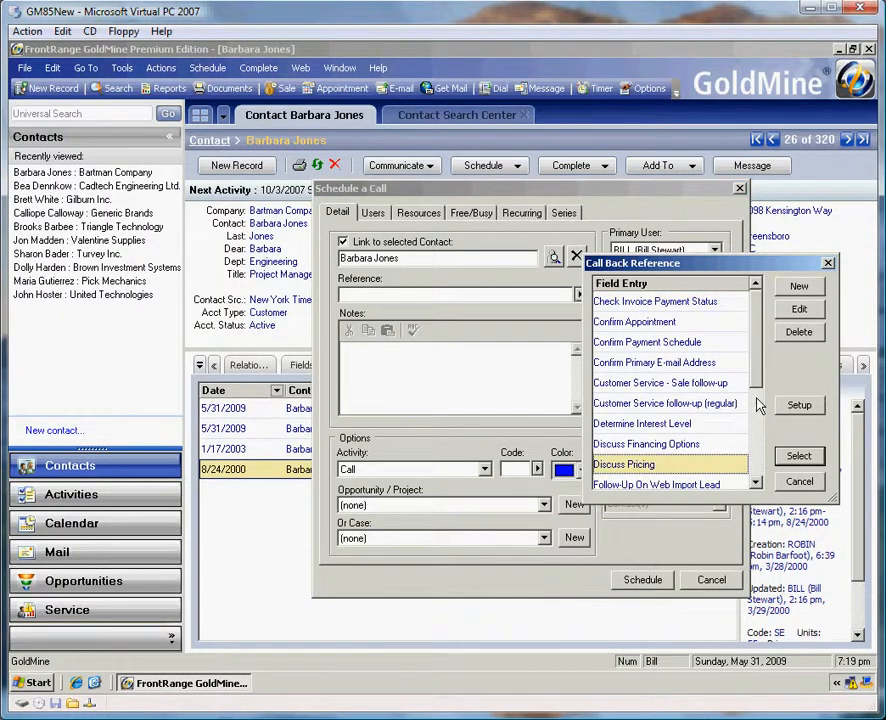
left_click_drag(756, 376, 758, 338)
Step: Try making the Call Back Reference lookup list depend on the calendar field ACTVCODE, and discard the setup
left_click(802, 406)
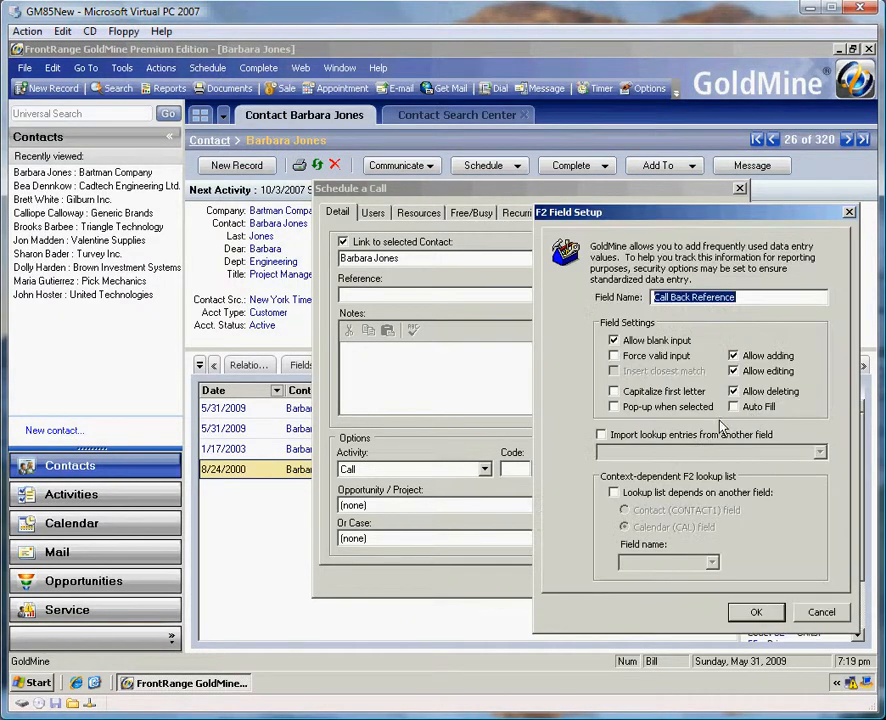
left_click(650, 493)
left_click(682, 512)
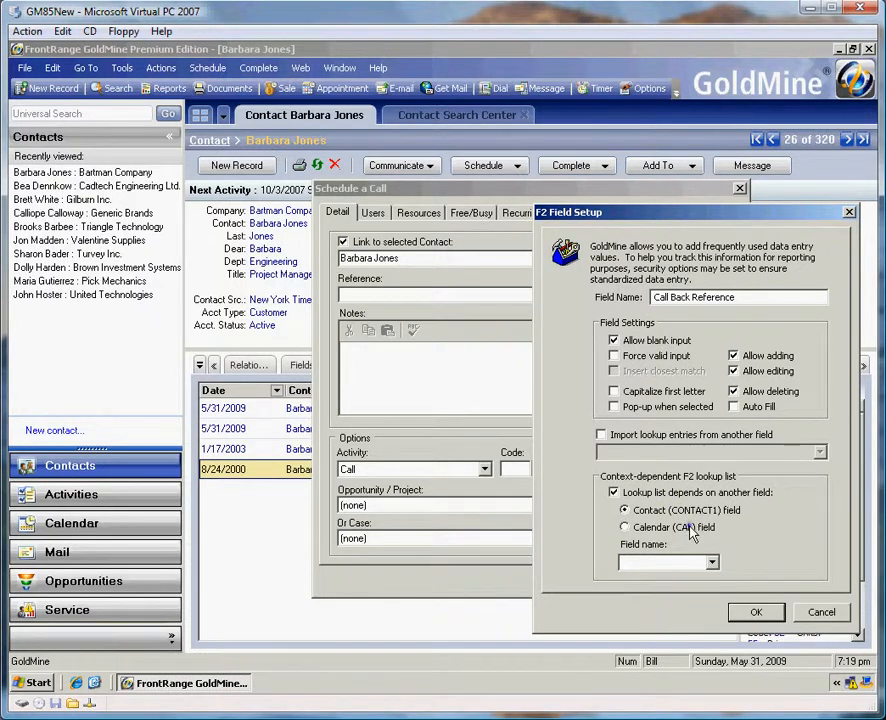
left_click(690, 530)
left_click(672, 562)
left_click(669, 578)
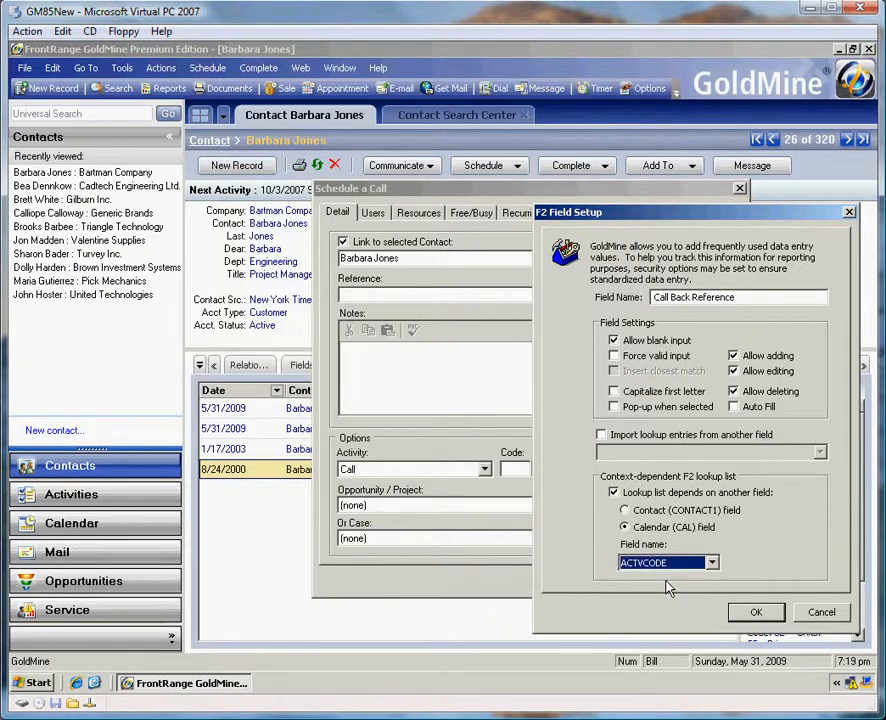
left_click(822, 612)
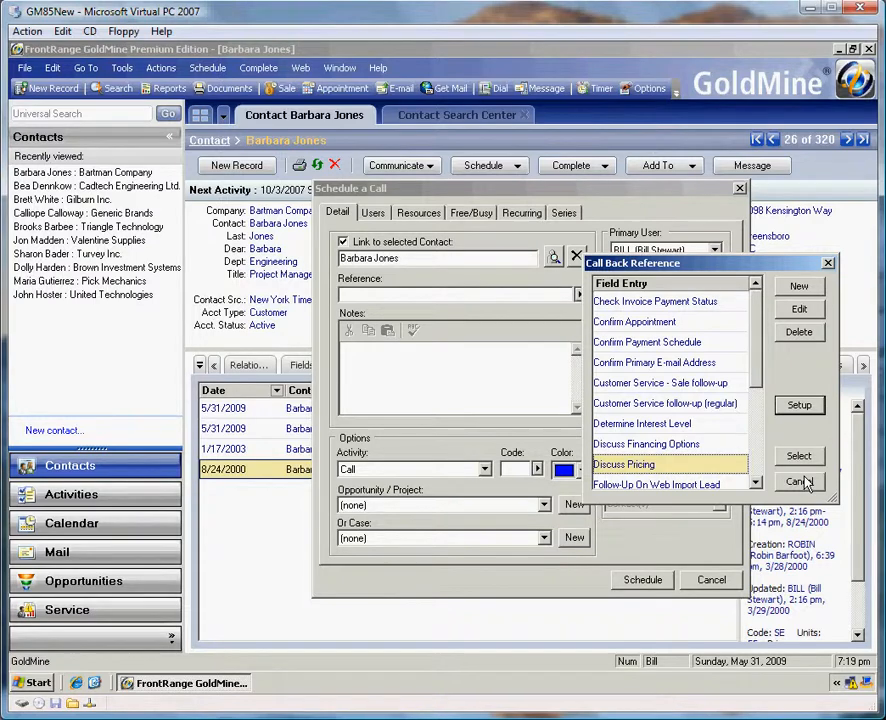
Step: Close the reference list and view the activity codes available for the call without choosing one
left_click(806, 483)
left_click(536, 469)
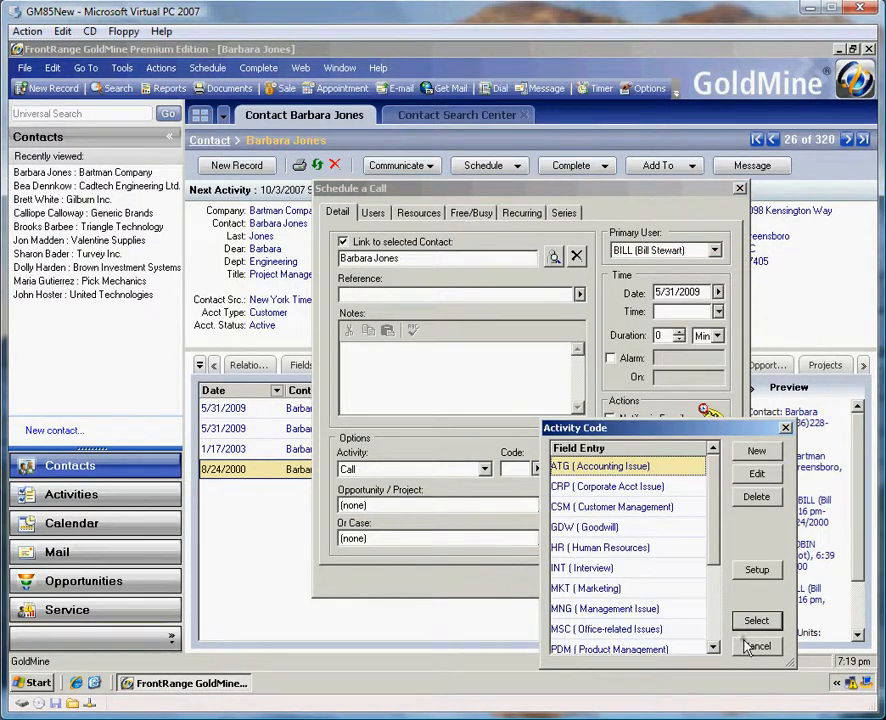
left_click(756, 646)
Step: Make the Call Back Reference lookup list depend on the contact field KEY1, and close the list and call without scheduling
left_click(580, 296)
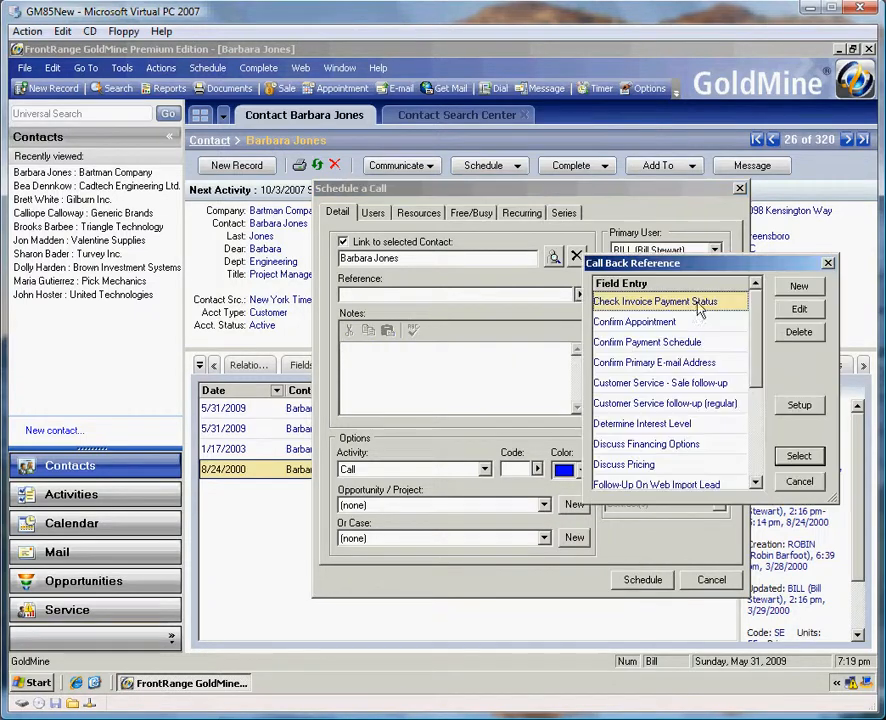
left_click(814, 407)
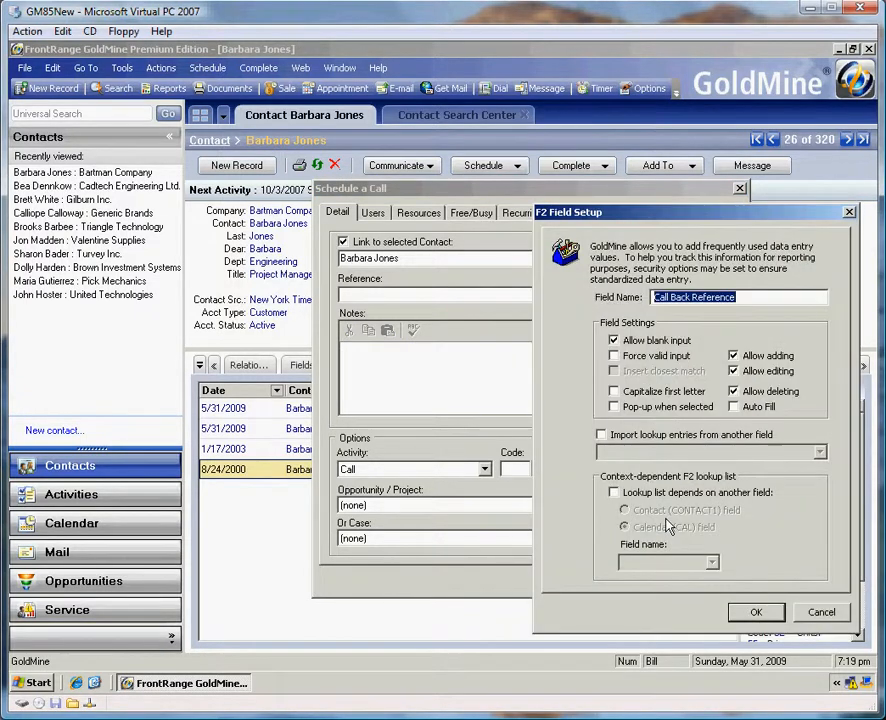
left_click(640, 493)
left_click(698, 568)
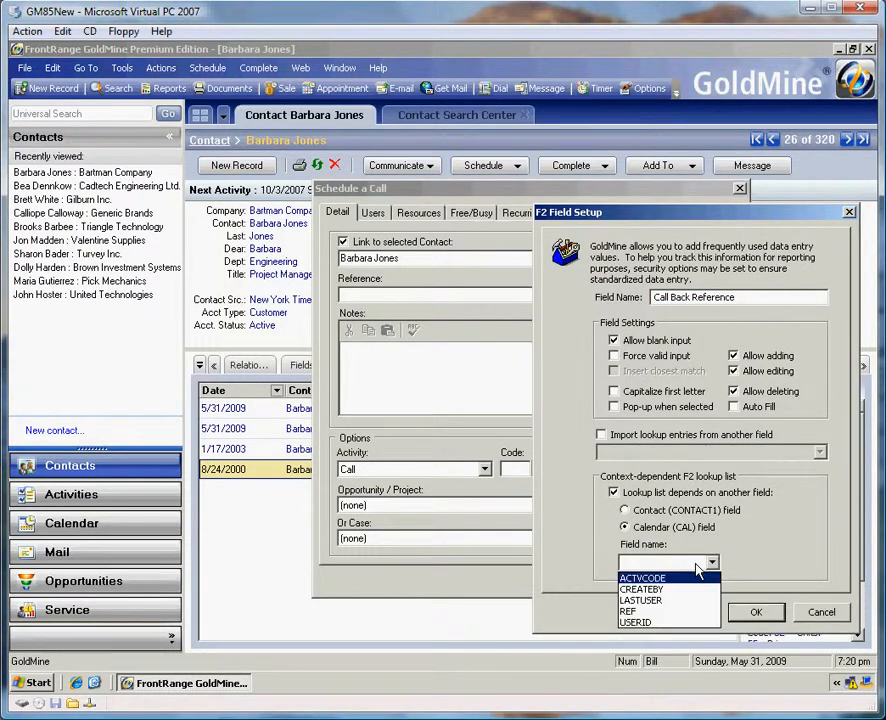
left_click(676, 513)
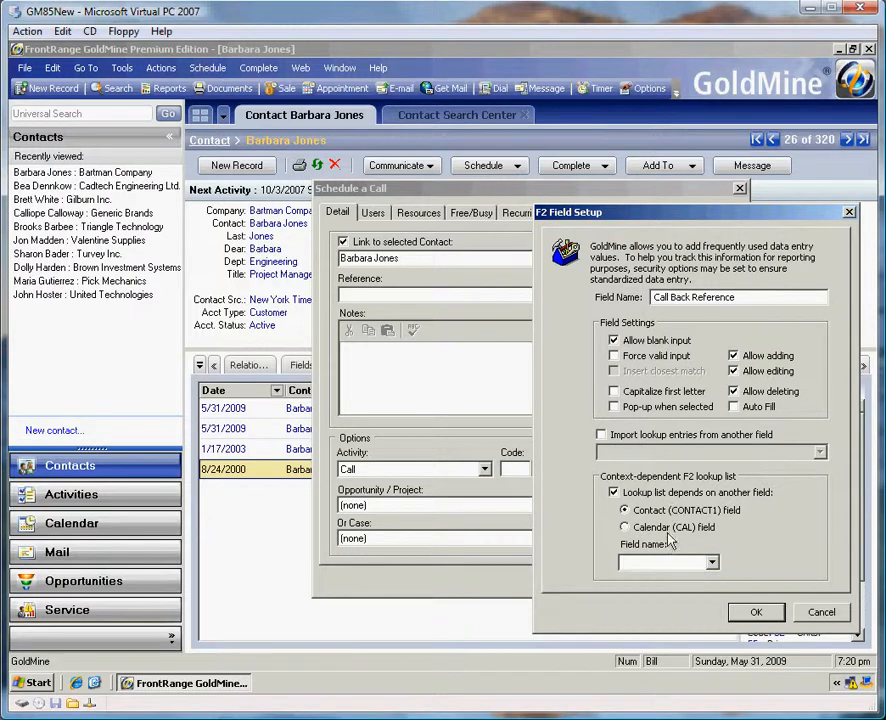
left_click(674, 563)
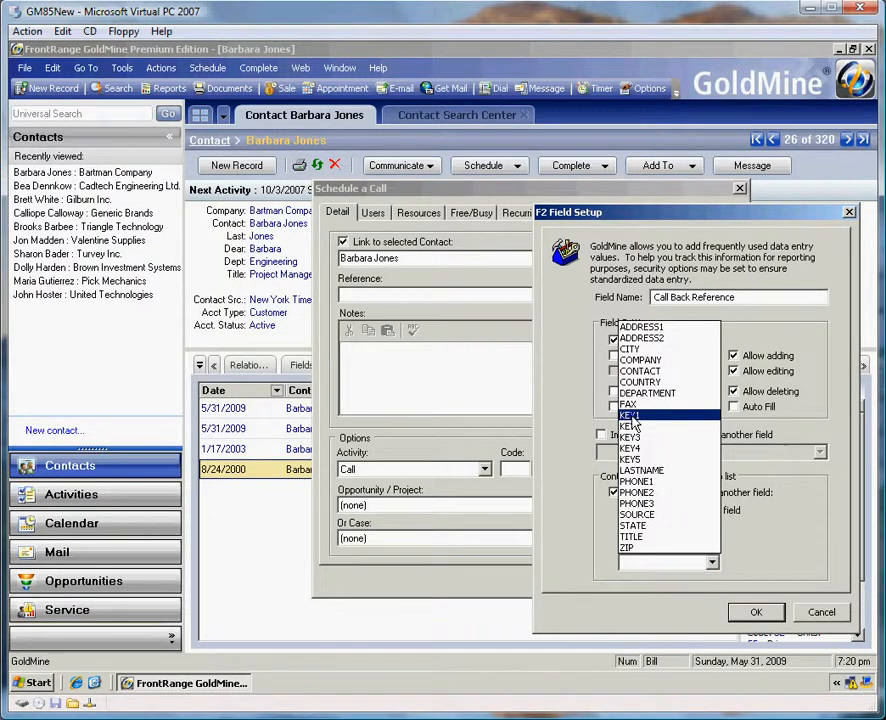
left_click(632, 416)
left_click(756, 612)
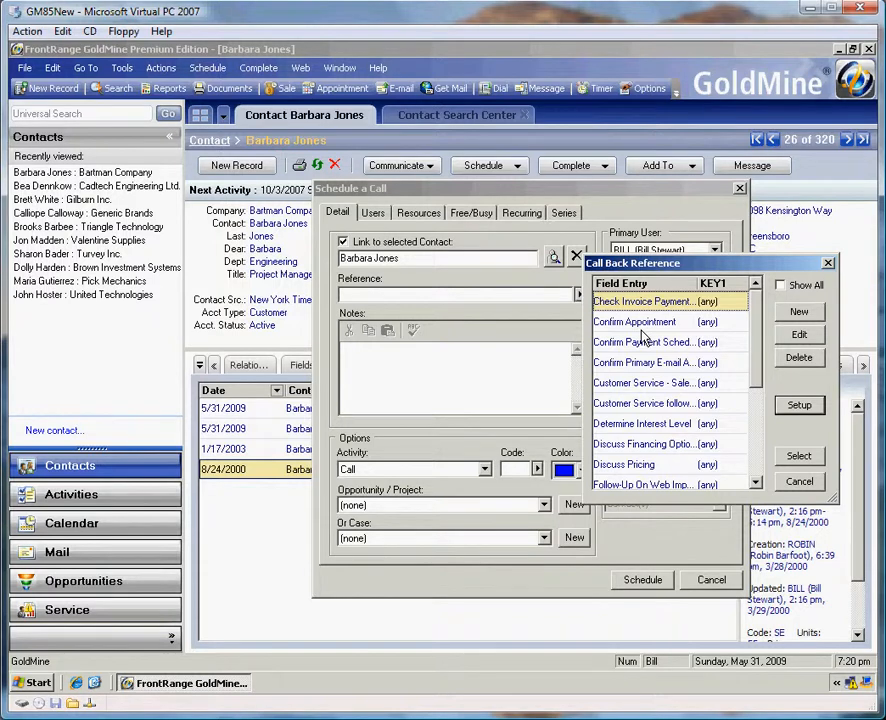
left_click(641, 328)
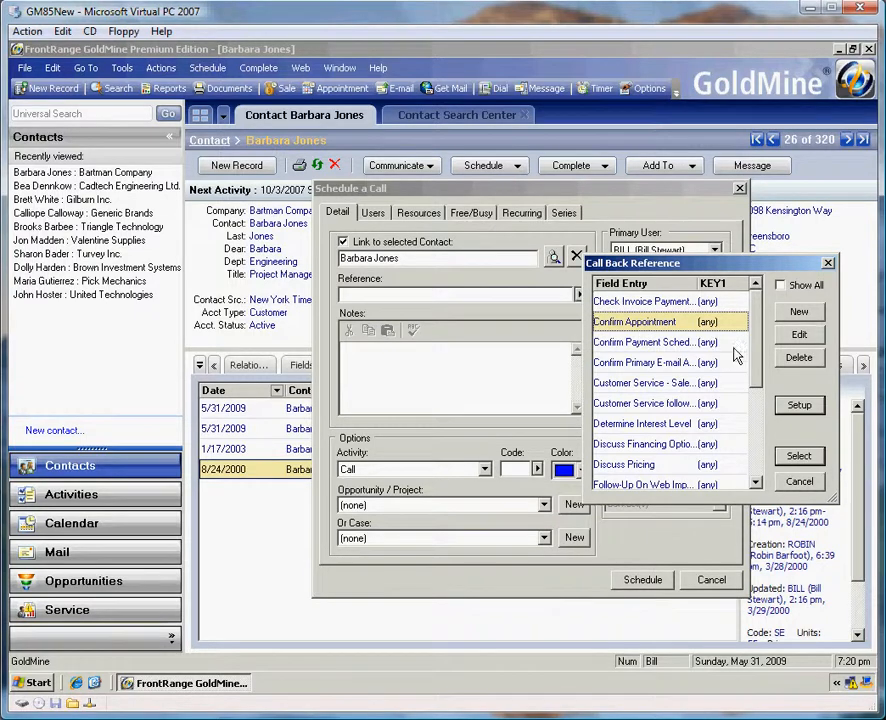
left_click(799, 482)
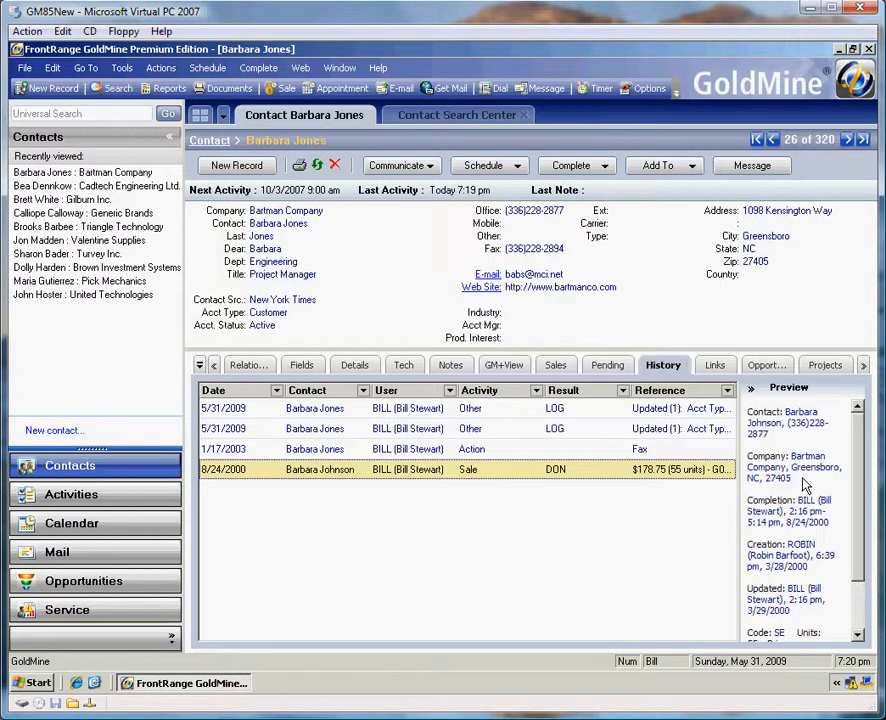